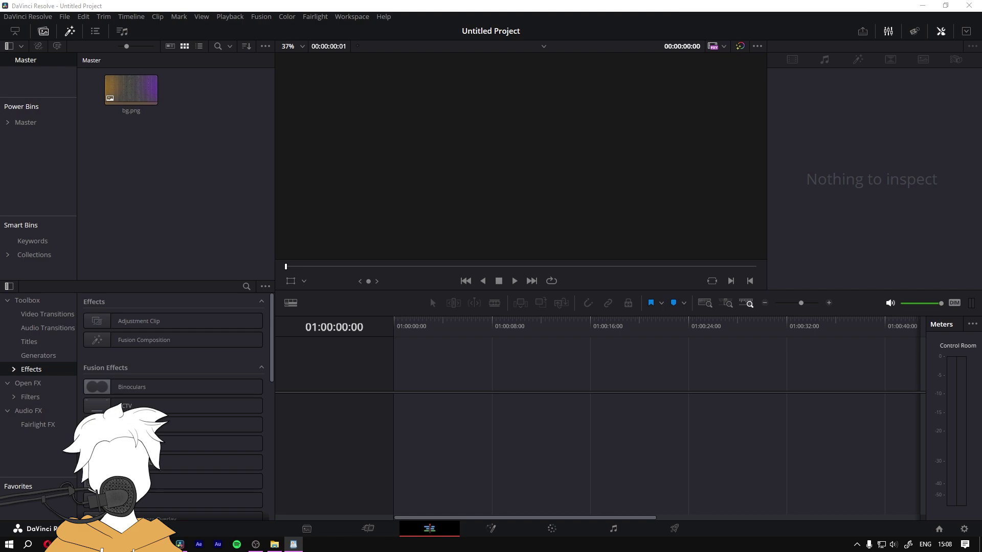
- Place bg.png on a new timeline and add a Text+ 'Custom Title' on Video 2 above it
left_click_drag(131, 92, 443, 382)
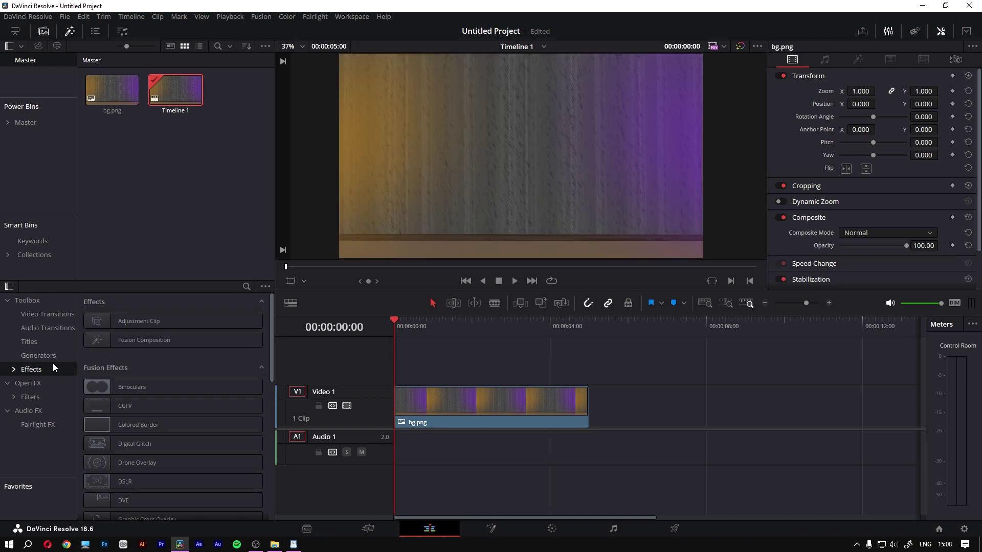
left_click(45, 342)
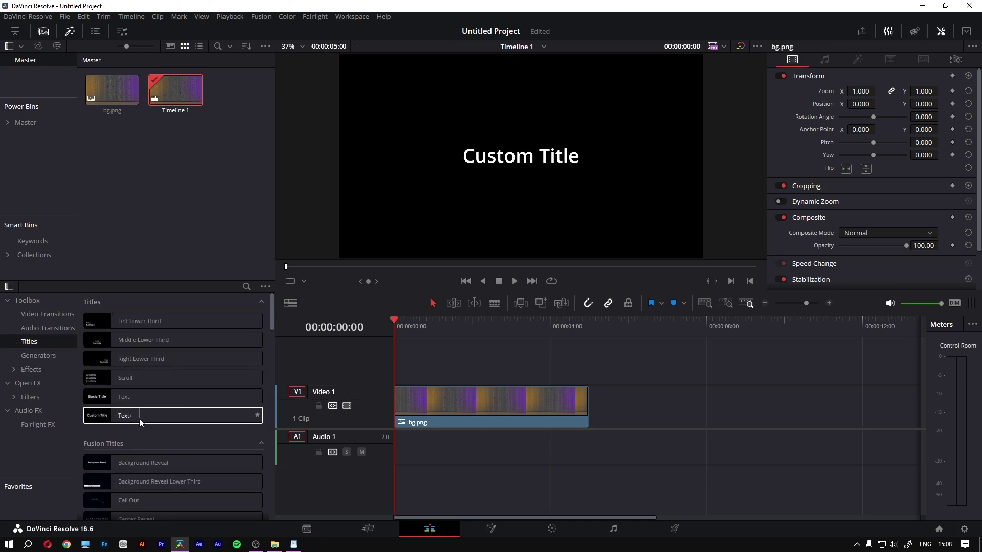
left_click_drag(142, 415, 398, 383)
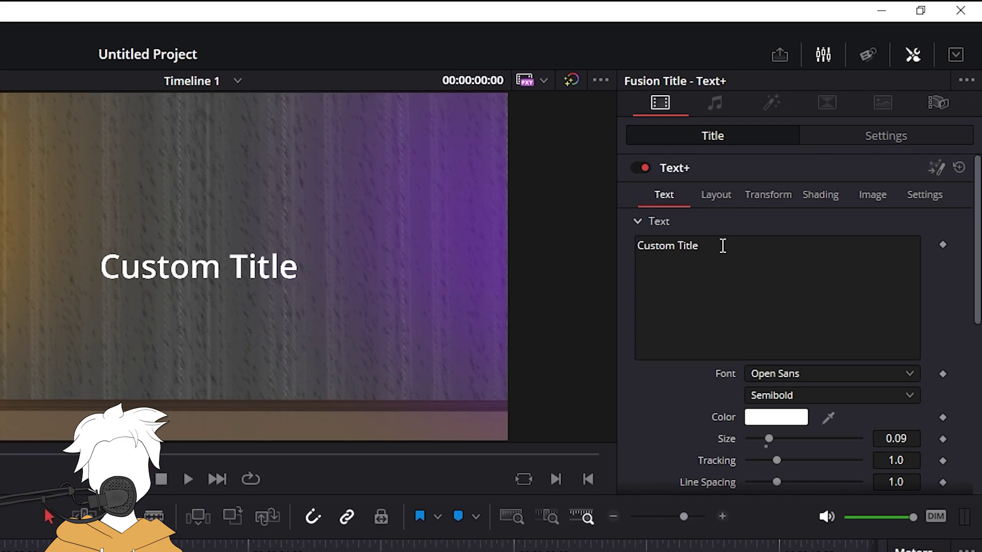
- Replace 'Custom Title' with 'like and subscribe' in the Inspector's Text box
left_click_drag(722, 246, 602, 244)
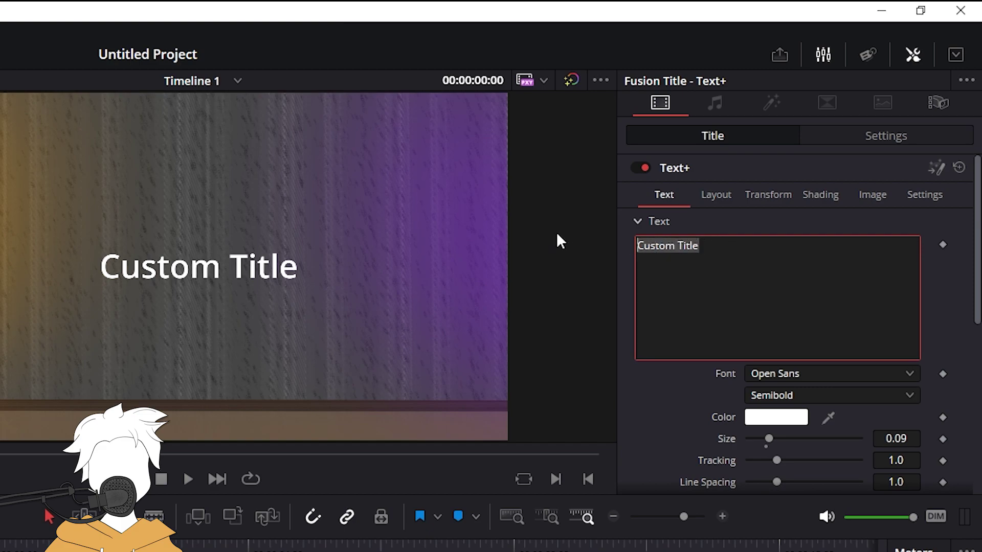
type("like abn")
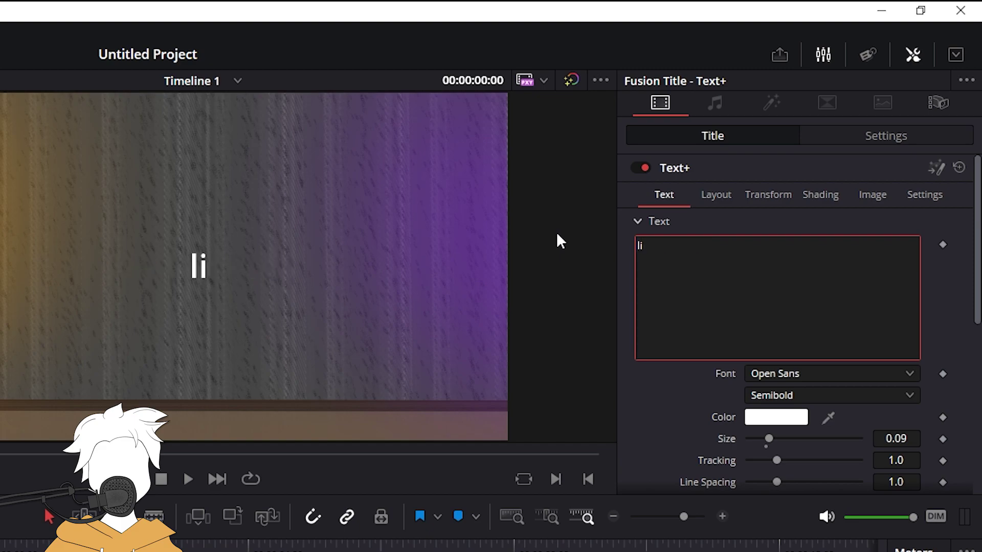
key("BackSpace")
key("BackSpace")
type("nd subscribe")
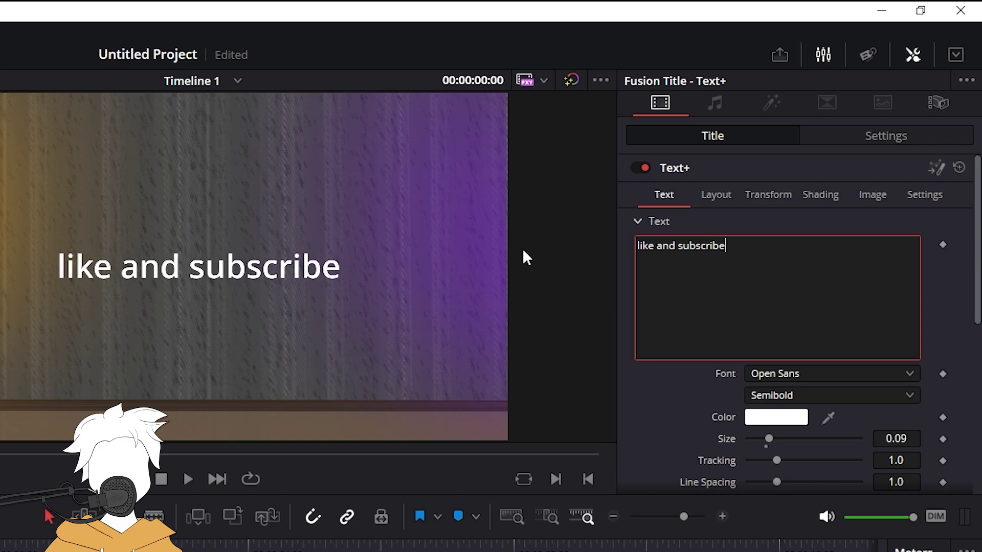
- Switch the title's font to Marvin
left_click(854, 370)
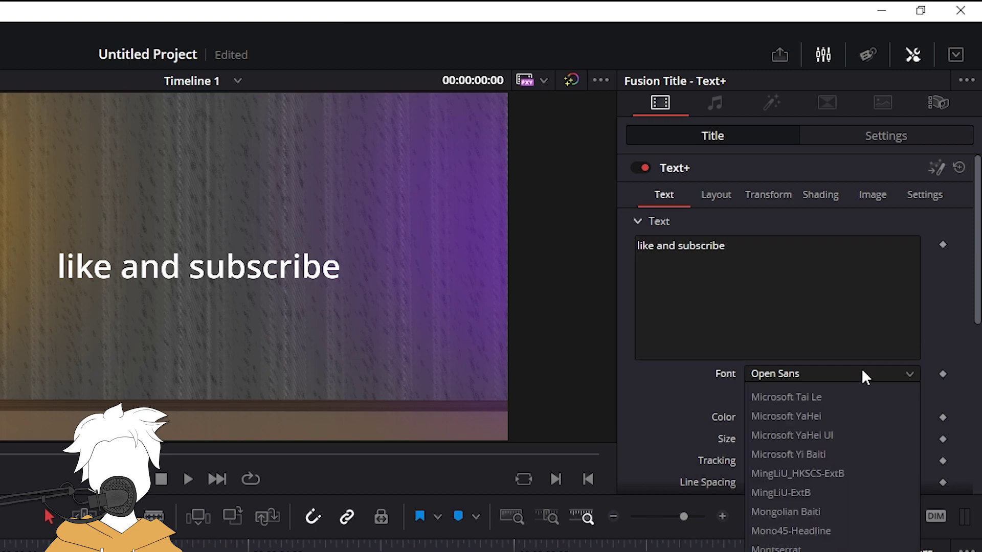
scroll(830, 471, "up", 4)
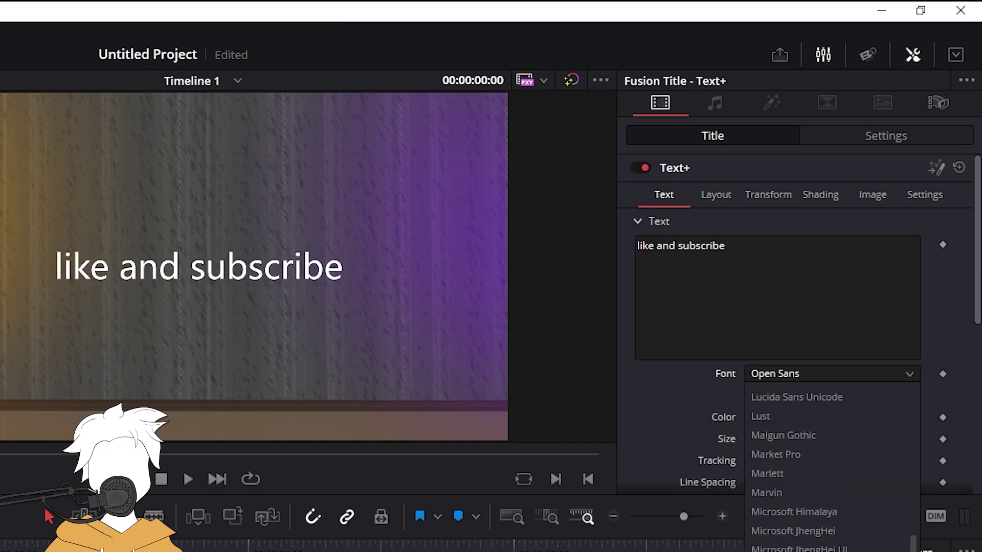
left_click(799, 494)
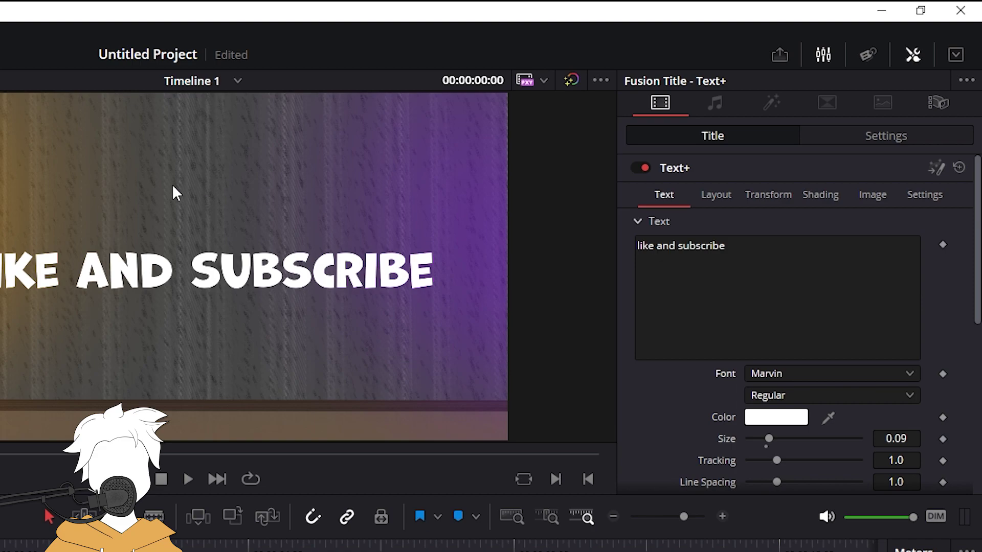
- Reduce the title size from 0.09 to 0.07
left_click(904, 441)
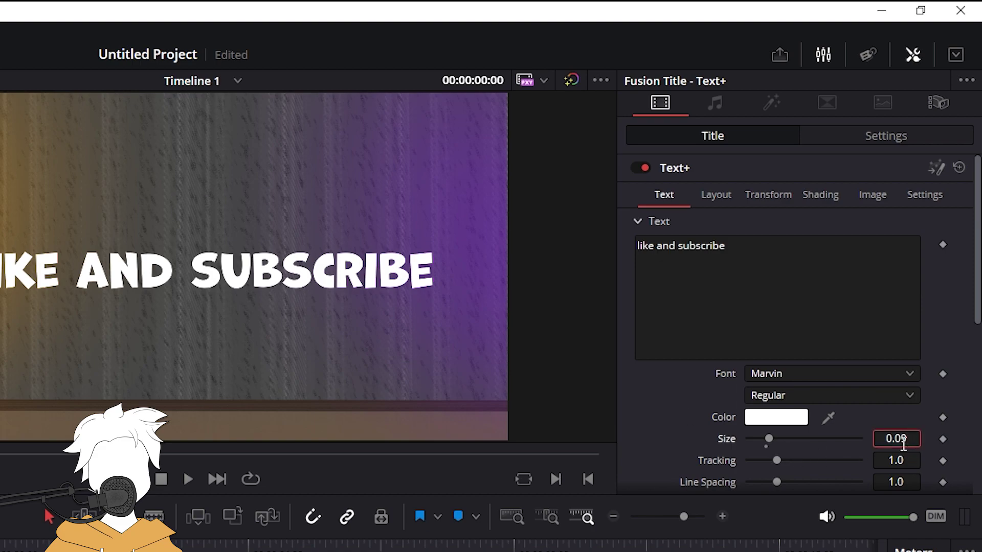
key("BackSpace")
type("8")
key("Return")
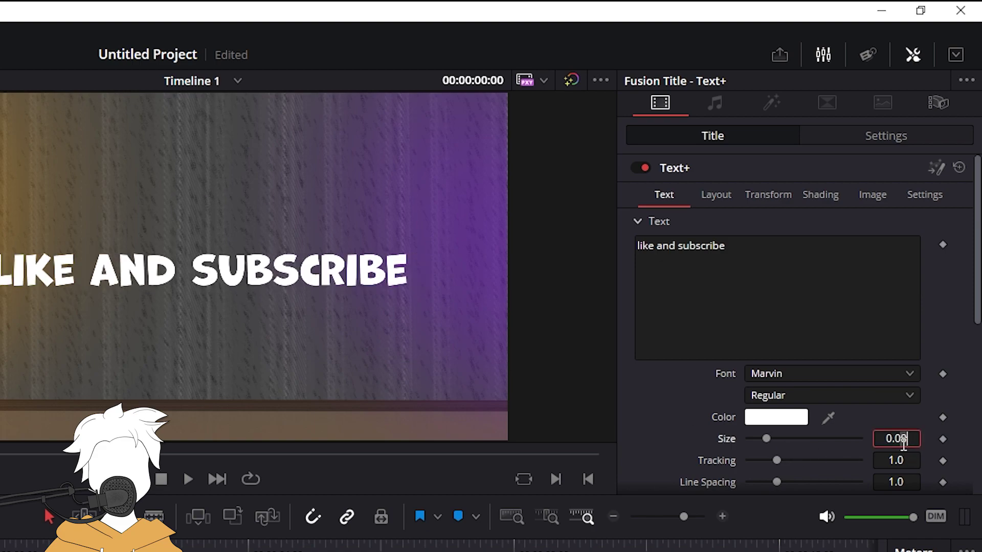
key("BackSpace")
type("7")
key("Return")
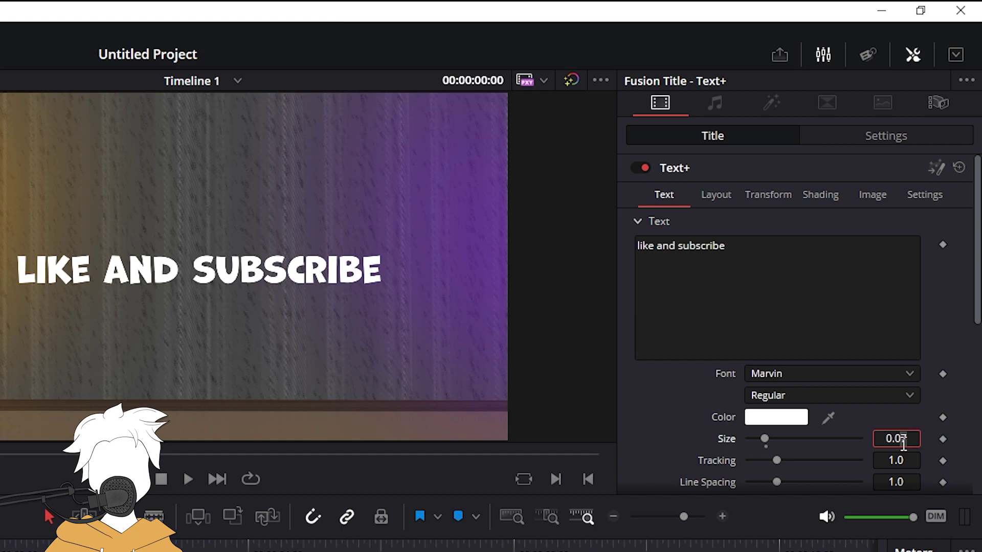
key("Return")
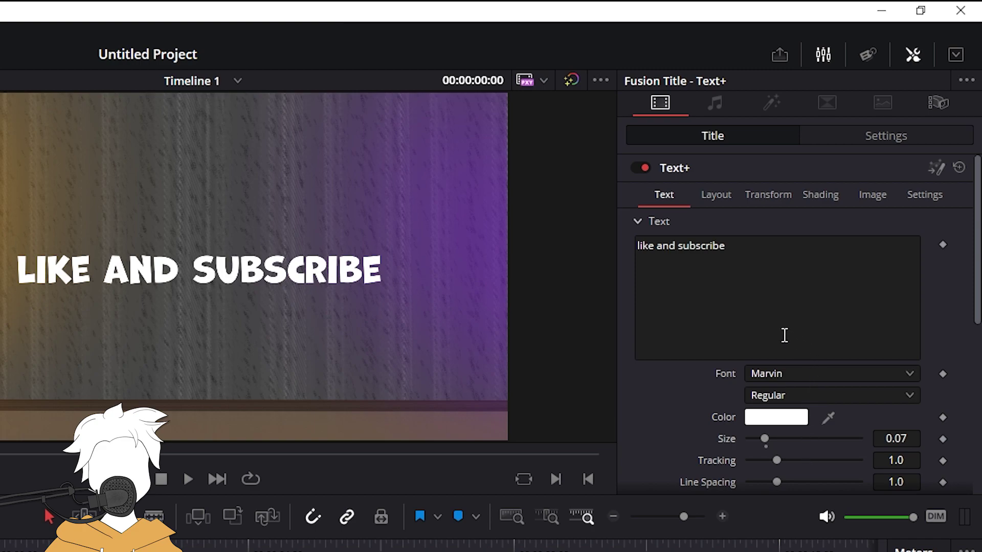
- Enable the Red Outline shading element and raise its thickness from 0.02 to 0.05
left_click(822, 196)
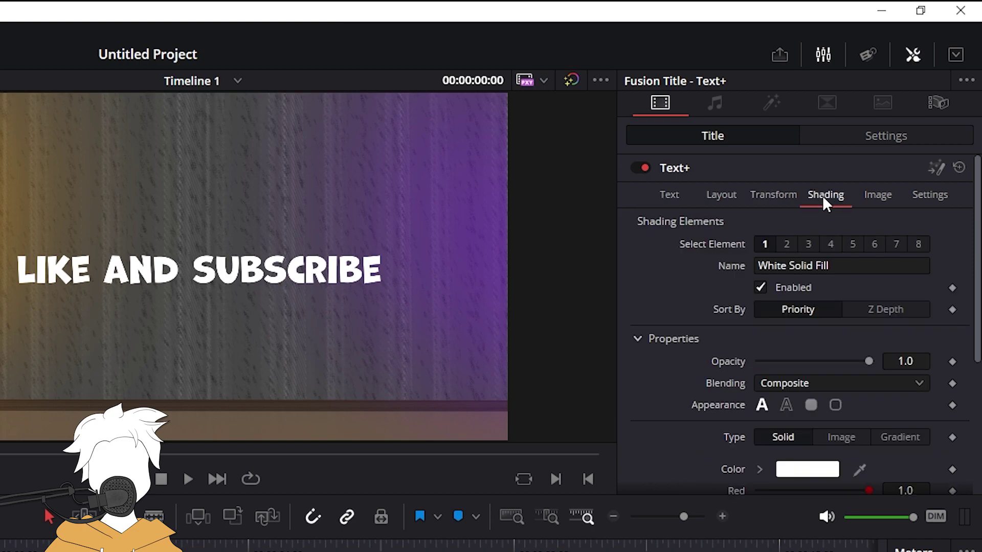
left_click(787, 244)
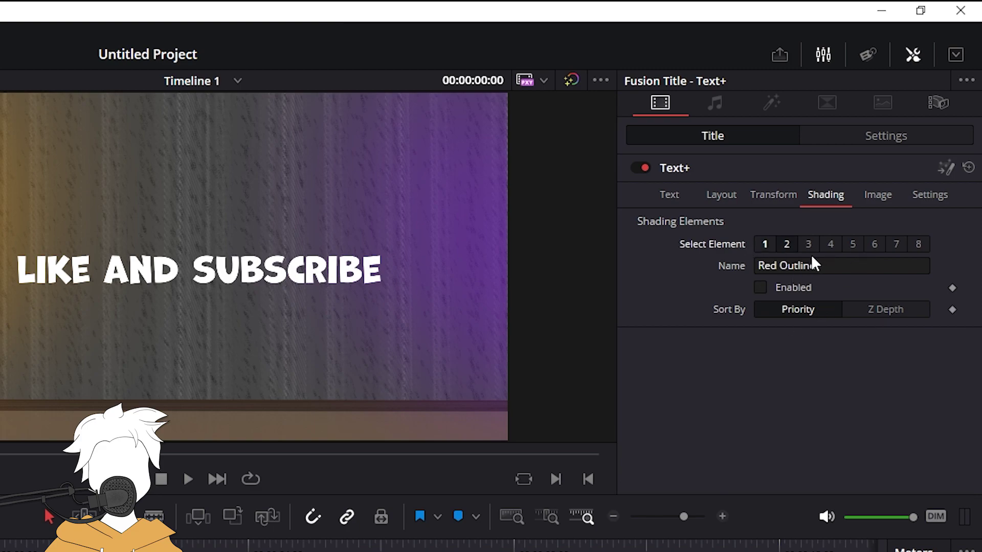
left_click(761, 288)
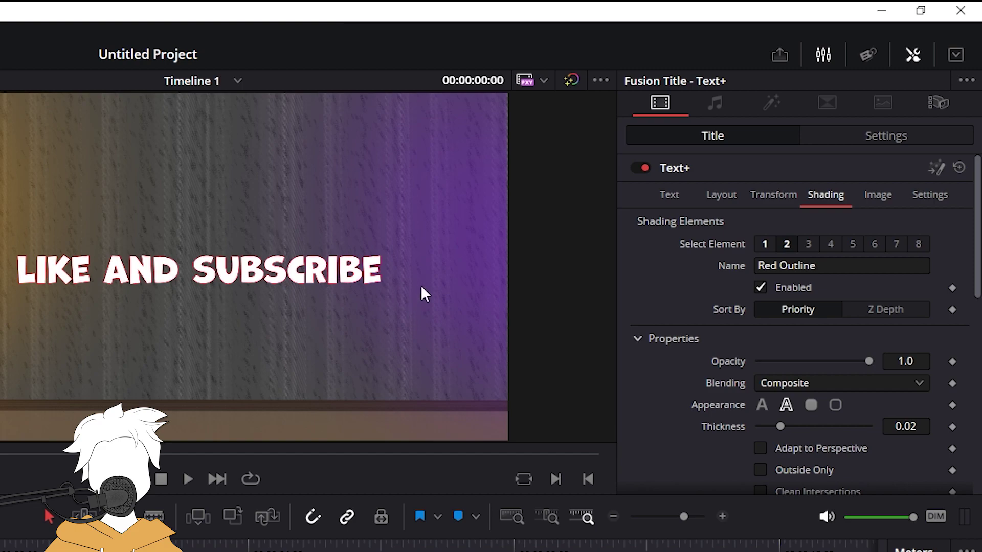
scroll(741, 298, "down", 1)
scroll(743, 322, "down", 1)
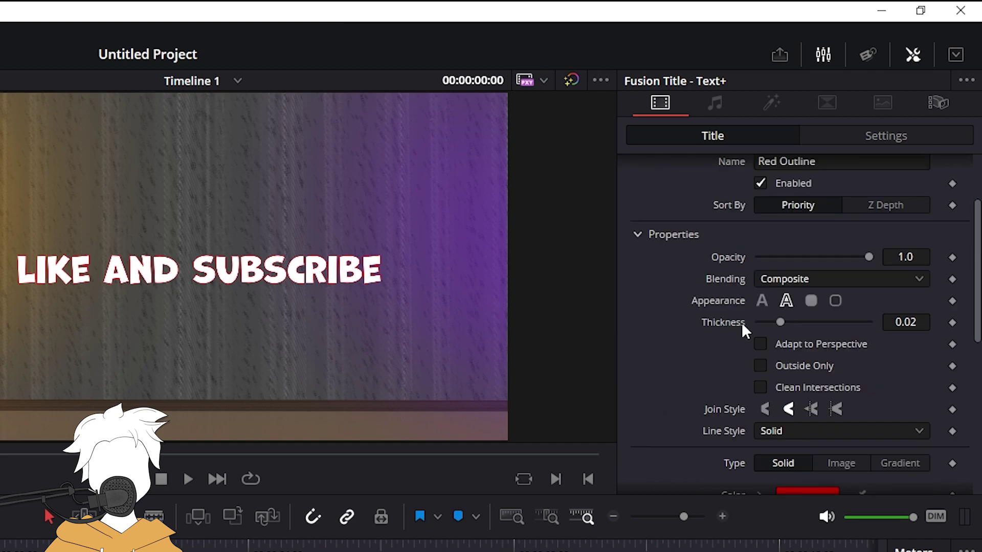
left_click(784, 300)
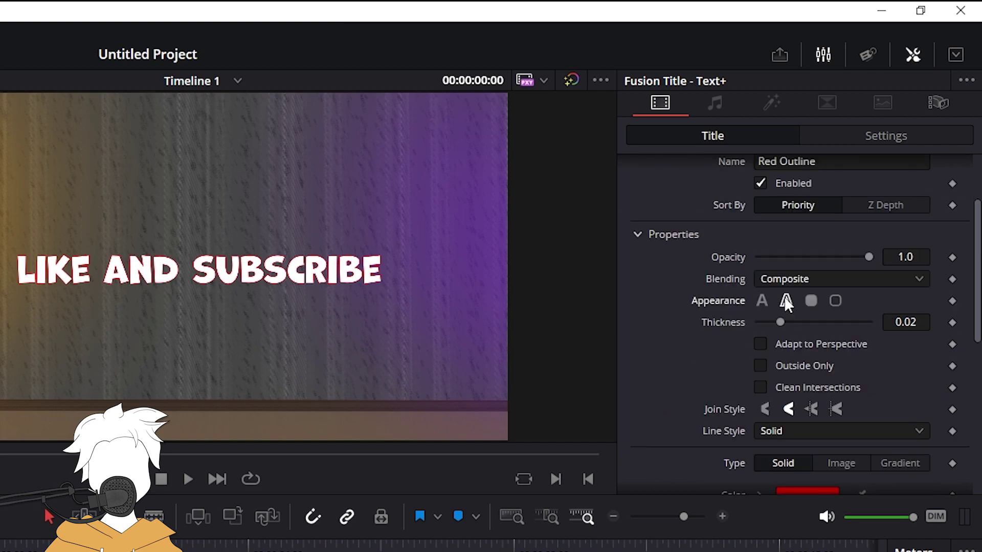
left_click(922, 322)
scroll(920, 322, "up", 3)
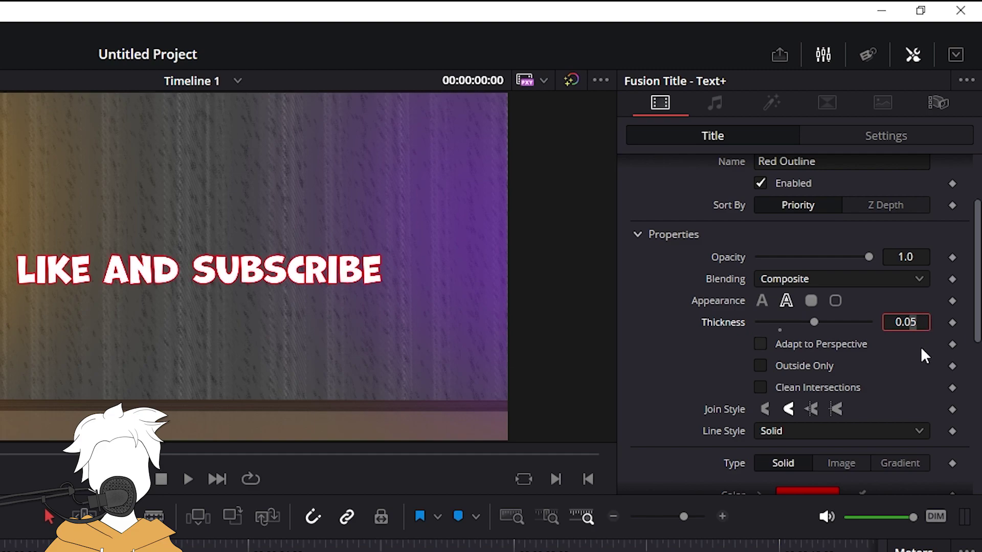
scroll(671, 438, "down", 1)
- Recolour the outline from red to a light cyan
left_click(818, 444)
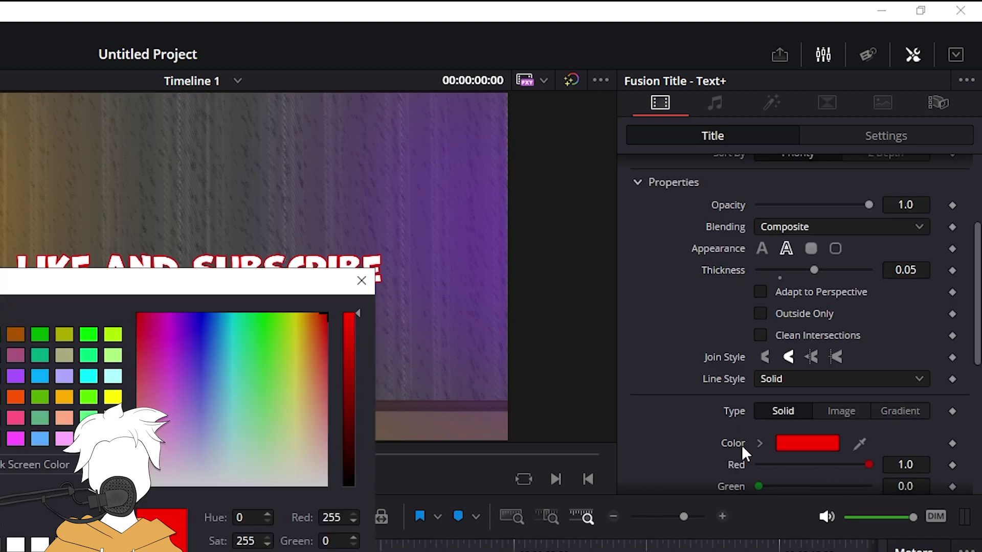
left_click_drag(213, 353, 228, 376)
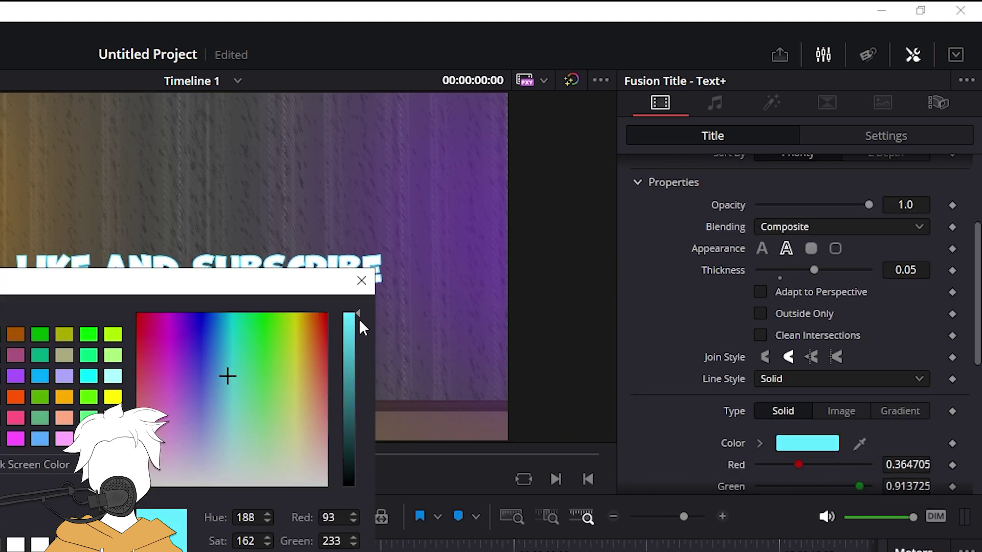
mouse_move(359, 349)
left_mouse_down()
mouse_move(359, 333)
mouse_move(361, 361)
mouse_move(363, 348)
left_mouse_up()
key("Return")
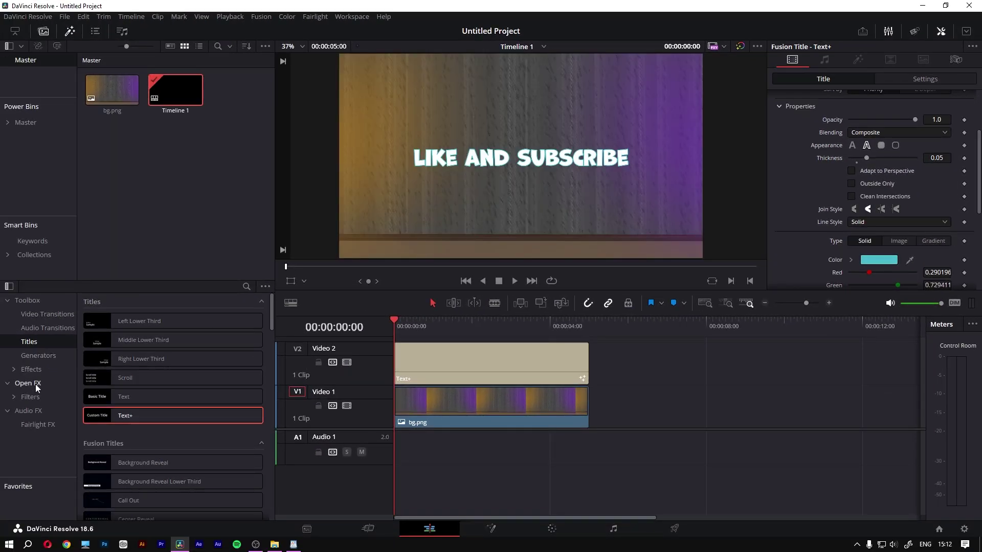
- Apply MagicAnimateV3Free to the Text+ clip and lower its Center Y to 0.247
left_click(10, 383)
left_click(14, 369)
left_click(20, 383)
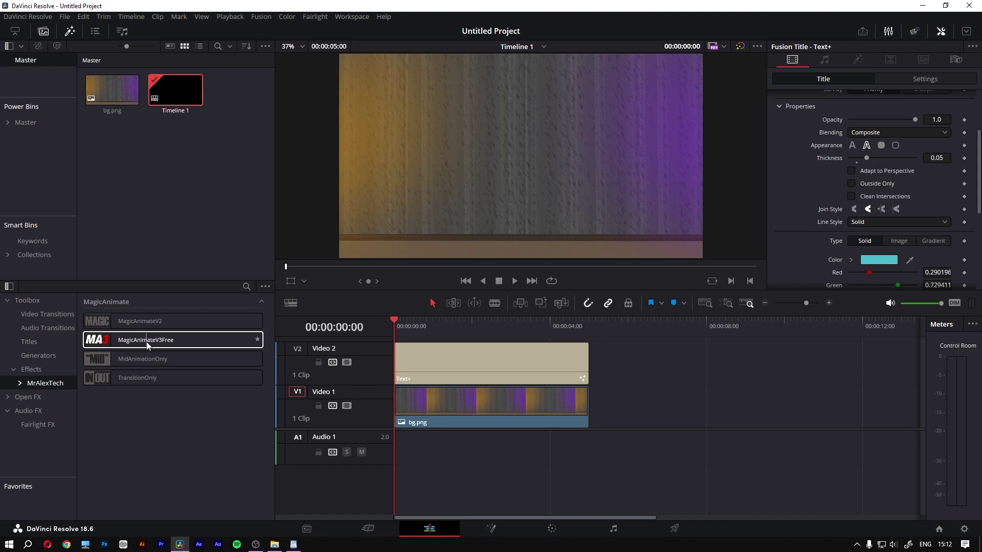
left_click_drag(146, 342, 476, 361)
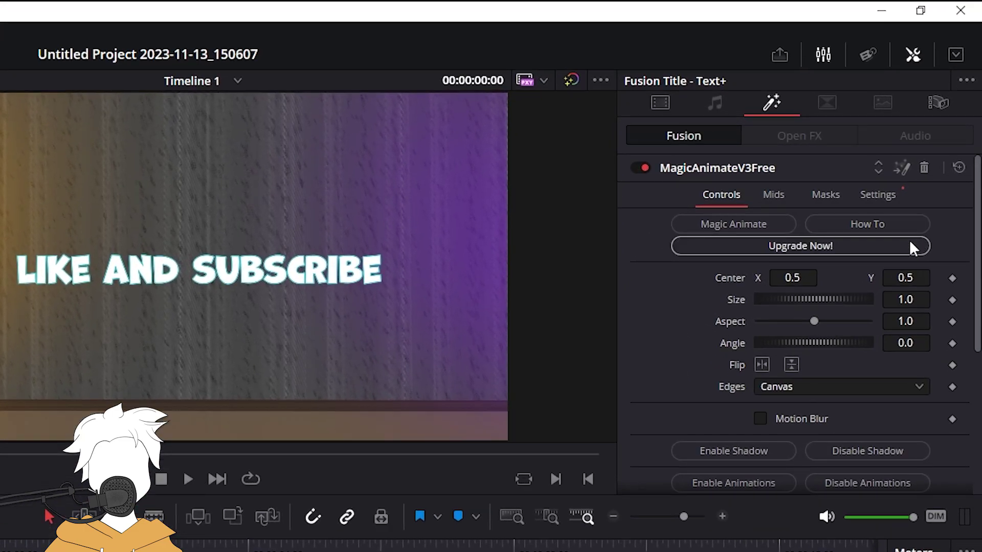
left_click_drag(895, 277, 771, 277)
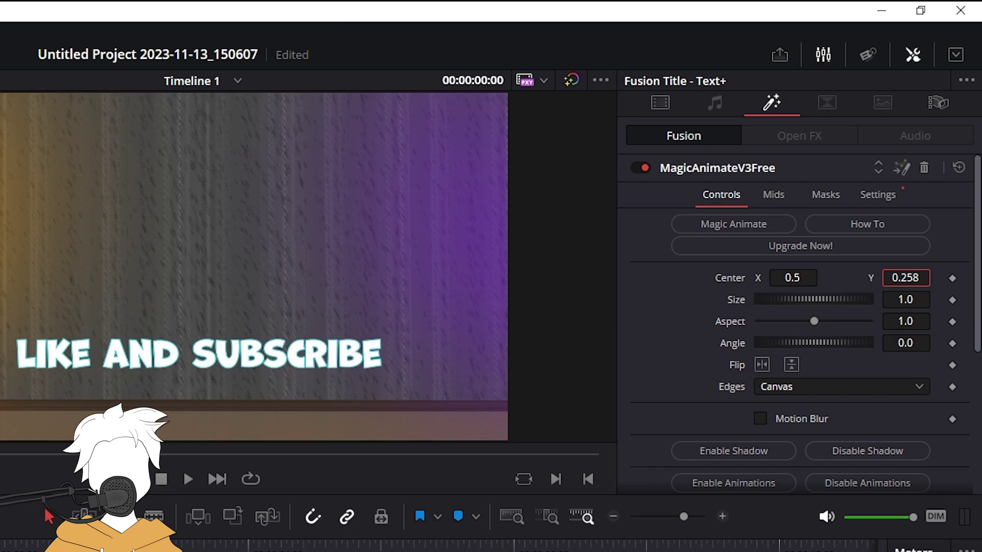
left_click_drag(770, 277, 862, 263)
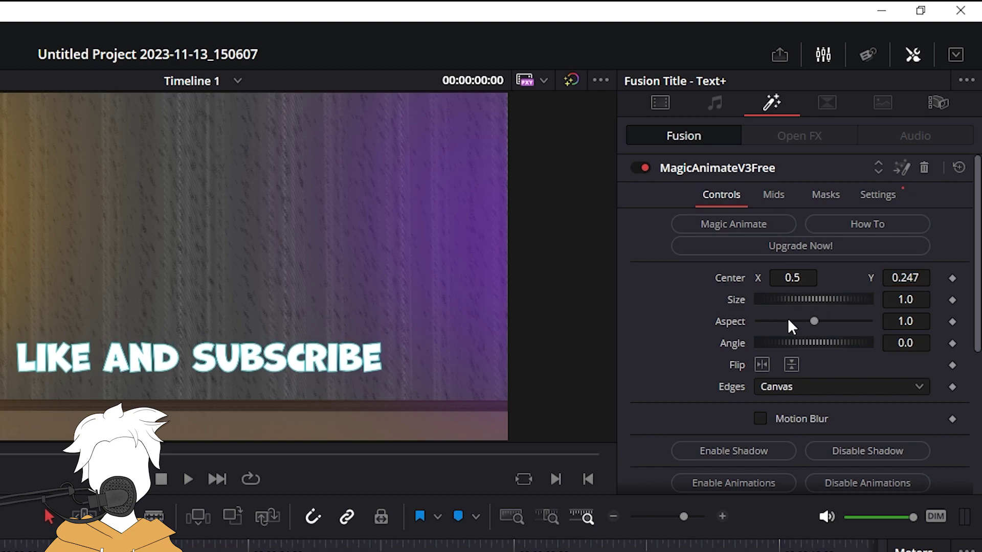
- Turn on Enable Shadow with drop shadow 0.276, distance 0.0709 and softness 0.252
scroll(787, 319, "down", 2)
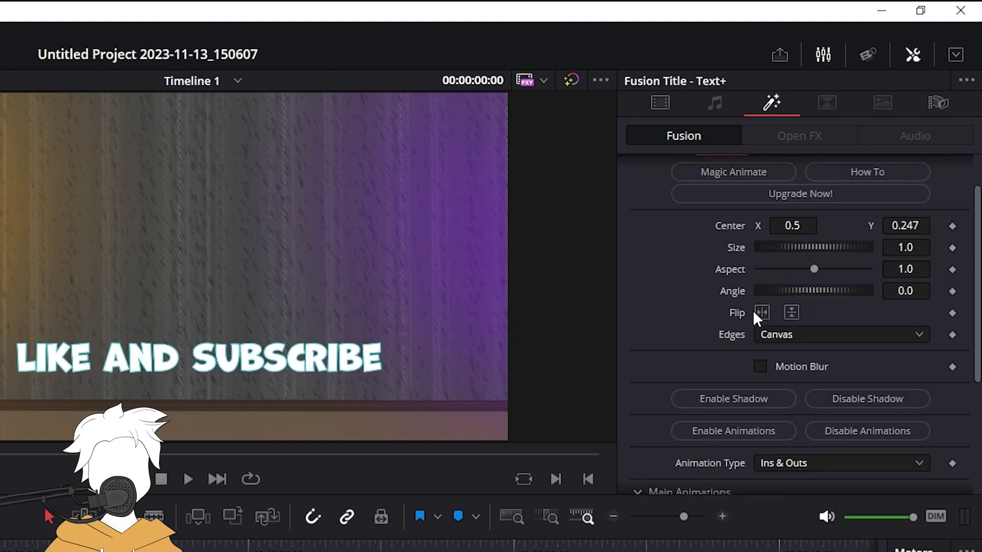
left_click(733, 398)
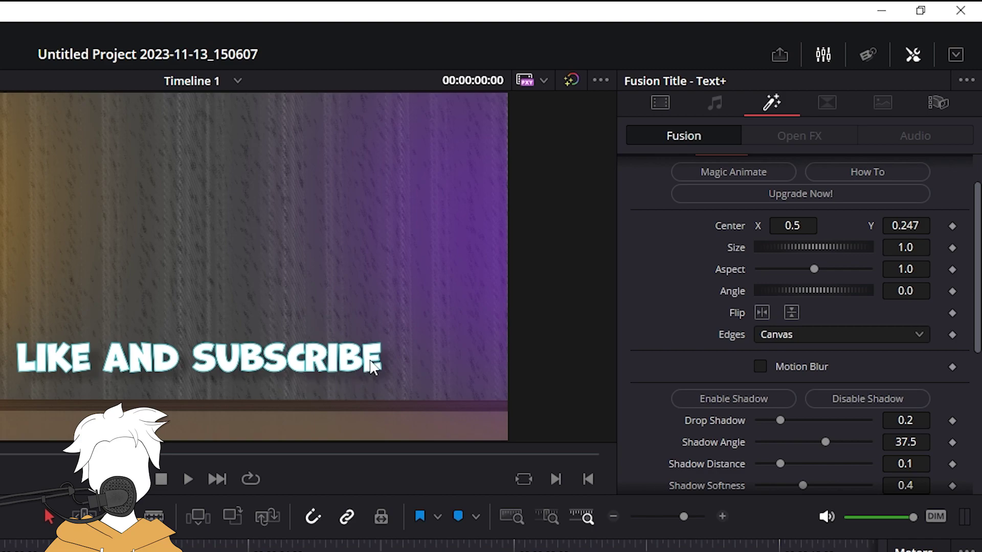
scroll(659, 434, "down", 1)
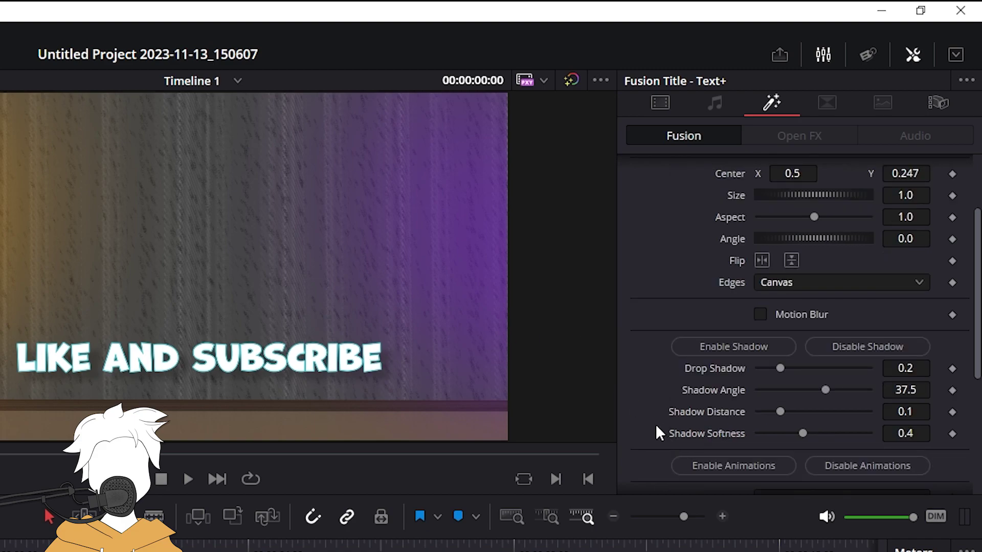
left_click_drag(780, 368, 791, 360)
left_click_drag(776, 412, 783, 433)
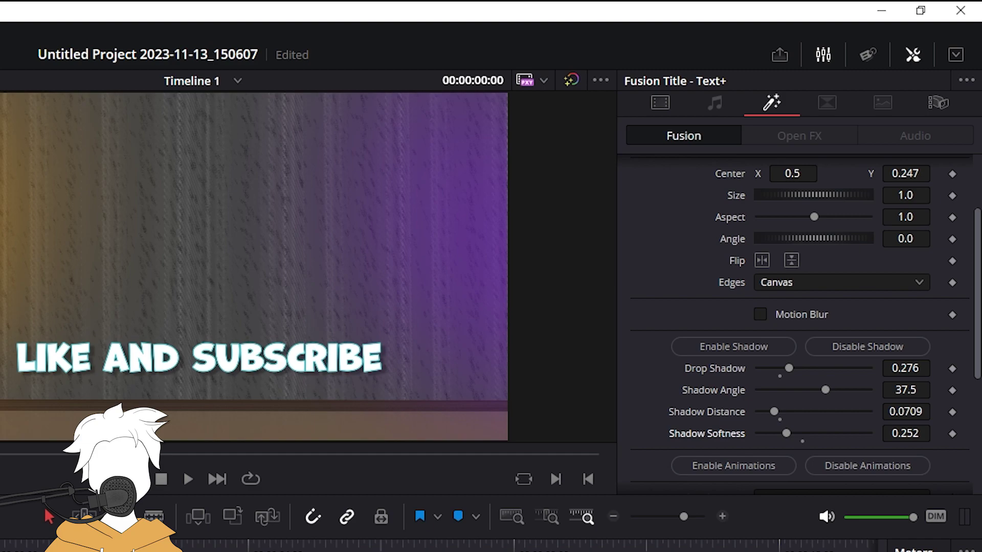
- Enable Zoom In under Zoom Control with an animation length of 0.2
scroll(646, 372, "down", 2)
scroll(641, 375, "down", 2)
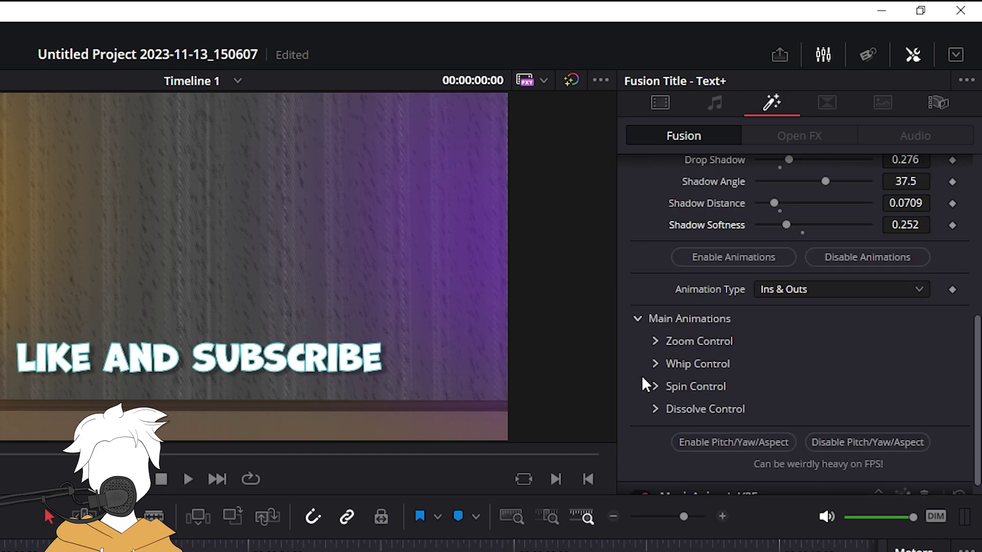
scroll(643, 377, "up", 1)
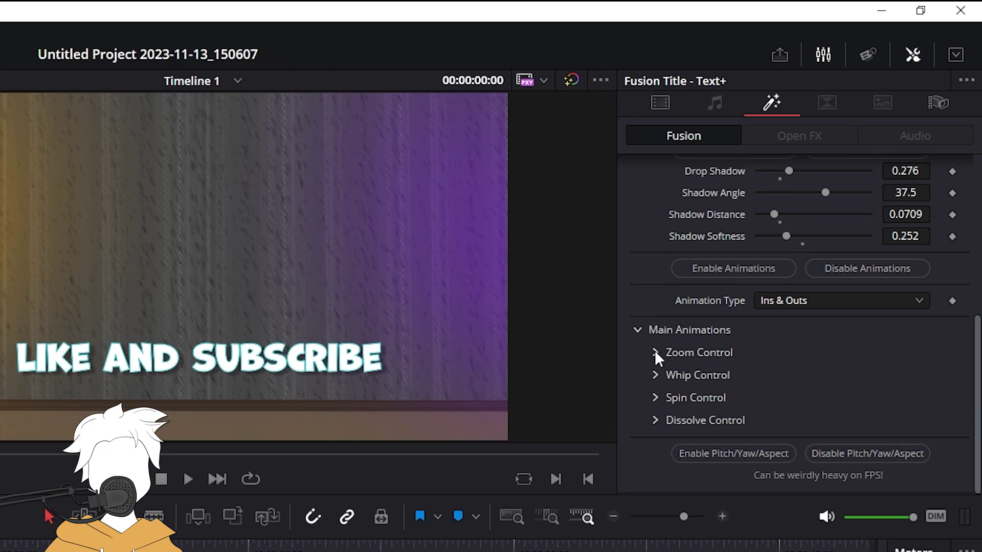
left_click(655, 353)
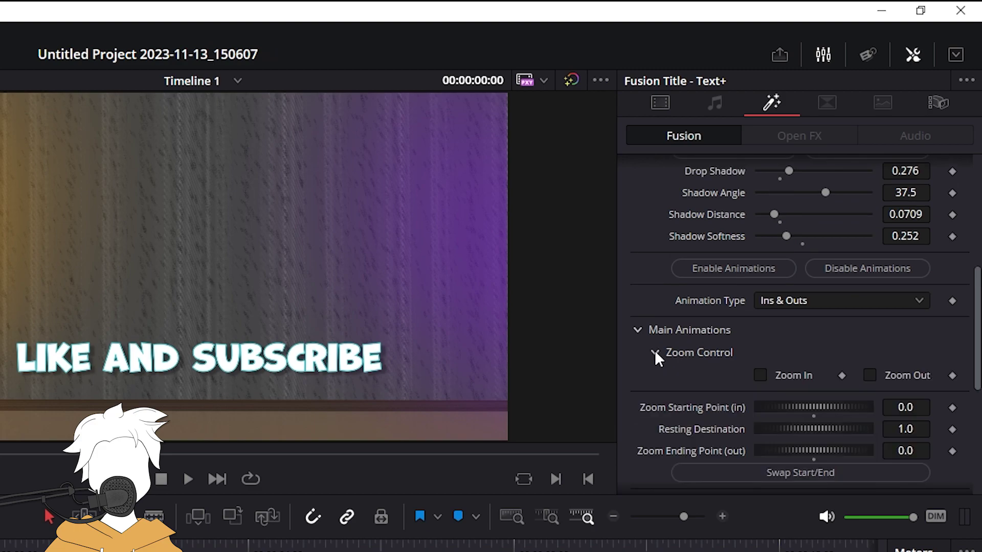
left_click(766, 375)
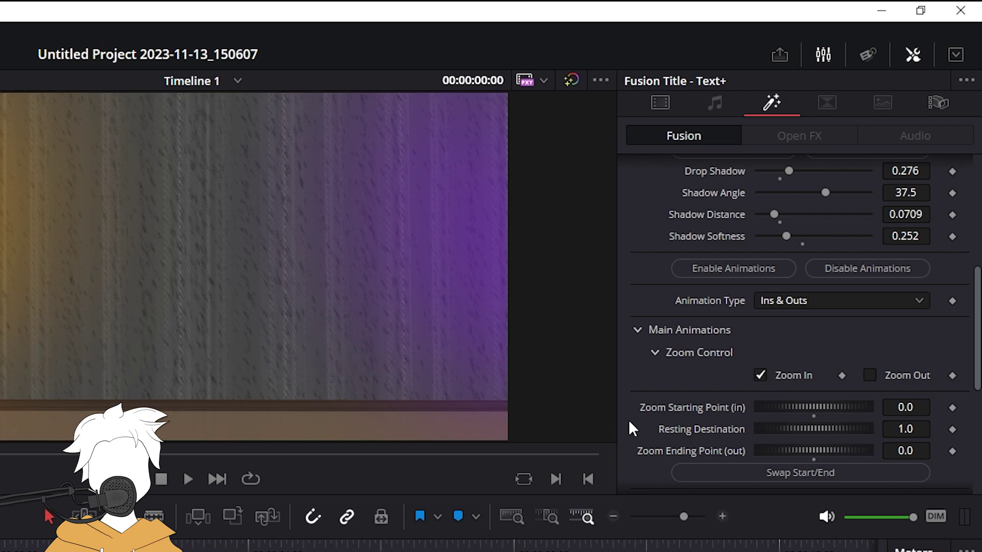
scroll(664, 419, "down", 2)
scroll(665, 426, "down", 1)
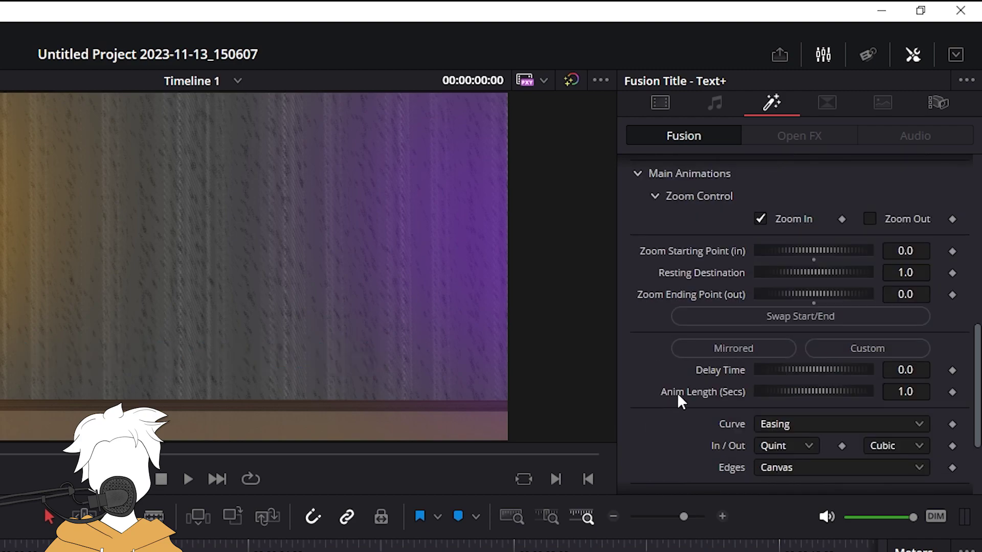
left_click(912, 394)
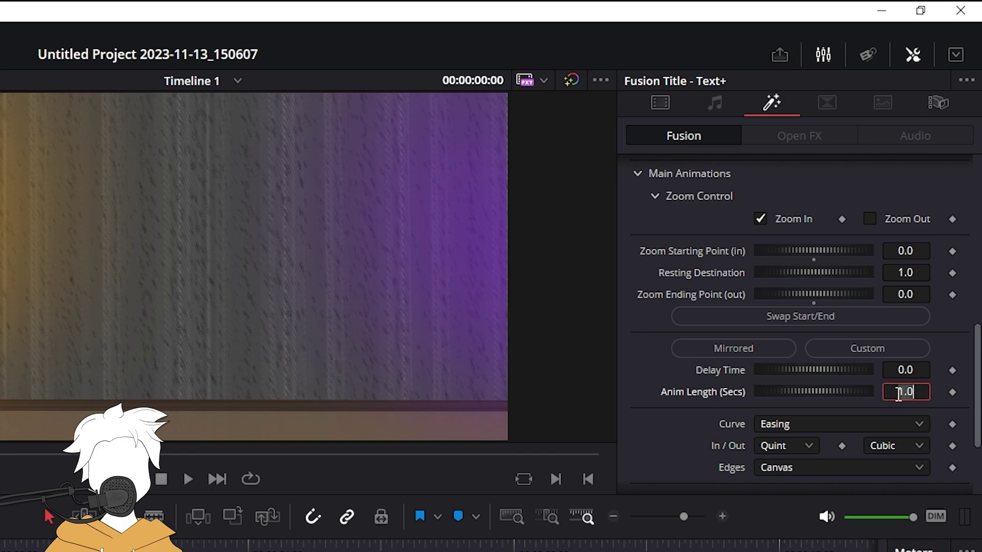
key("BackSpace")
key("BackSpace")
key("BackSpace")
type("0.2")
- Set the zoom's ease-in to None and ease-out to Back
left_click(776, 449)
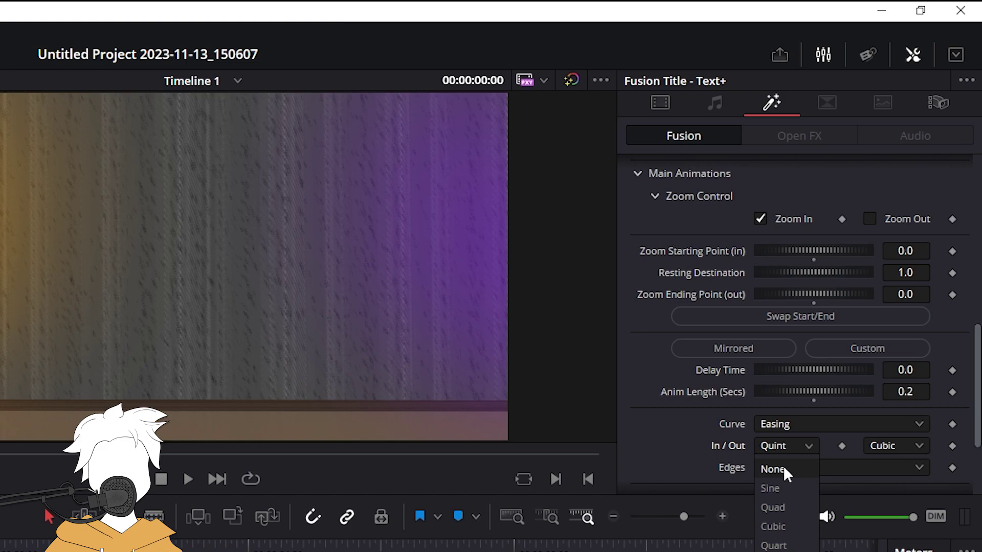
left_click(783, 466)
left_click(893, 443)
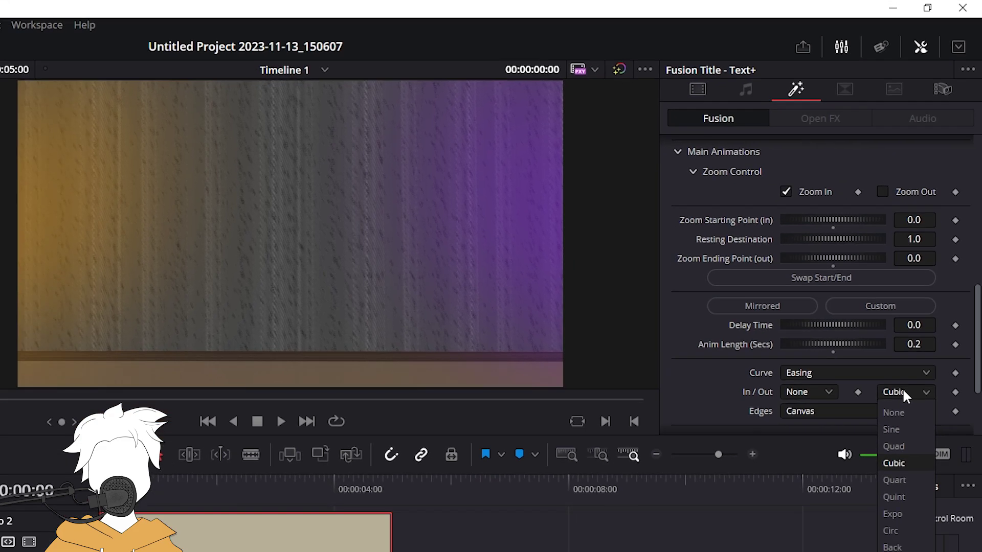
left_click(895, 546)
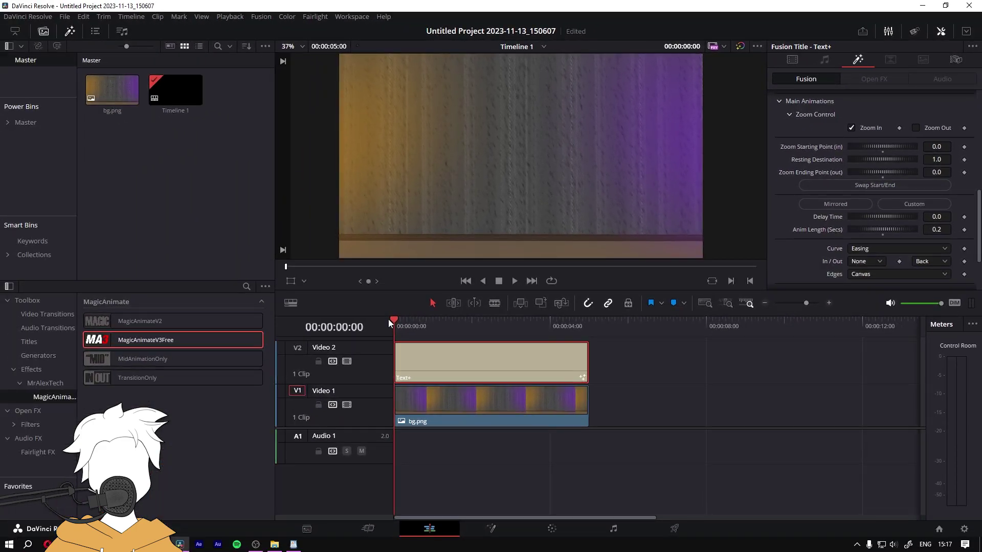
key("space")
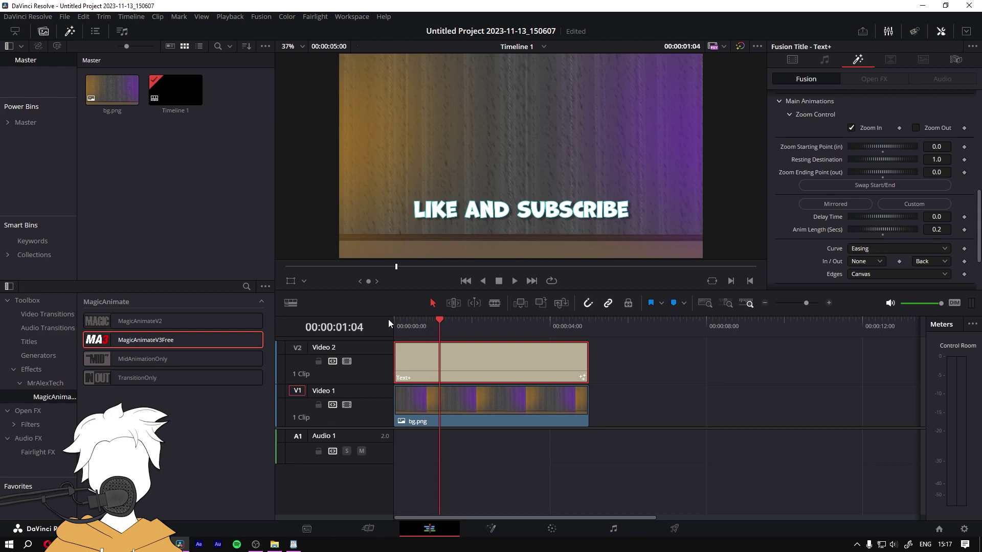
left_click_drag(438, 322, 393, 327)
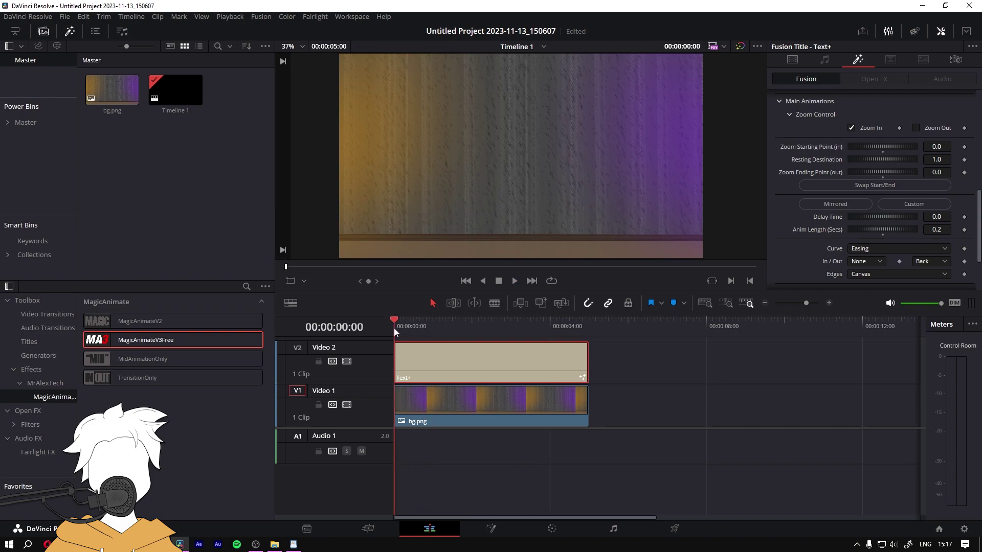
key("Right")
key("Right")
key("Right")
key("Right")
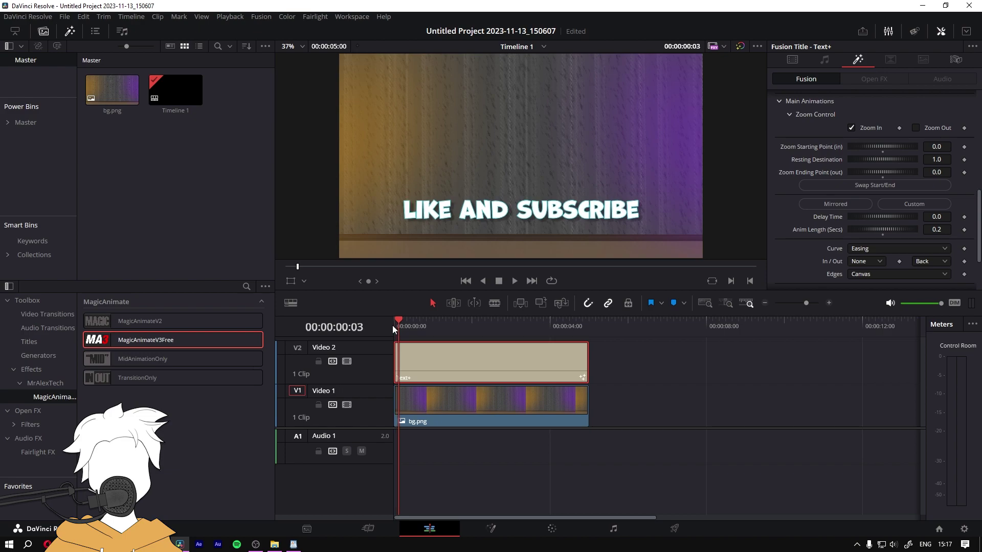
key("Left")
key("Left")
key("Left")
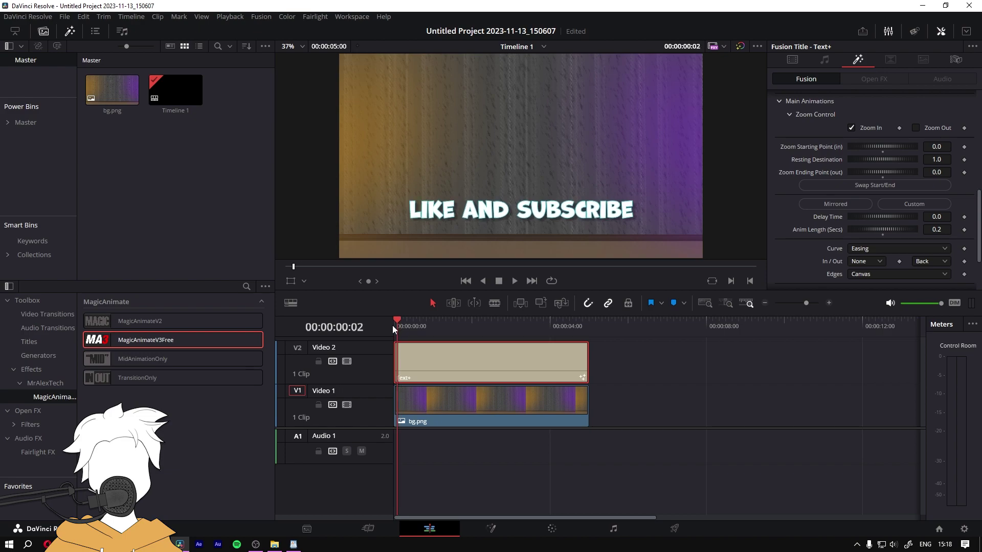
key("Right")
key("Right")
key("Right")
key("Right")
key("Right")
key("Right")
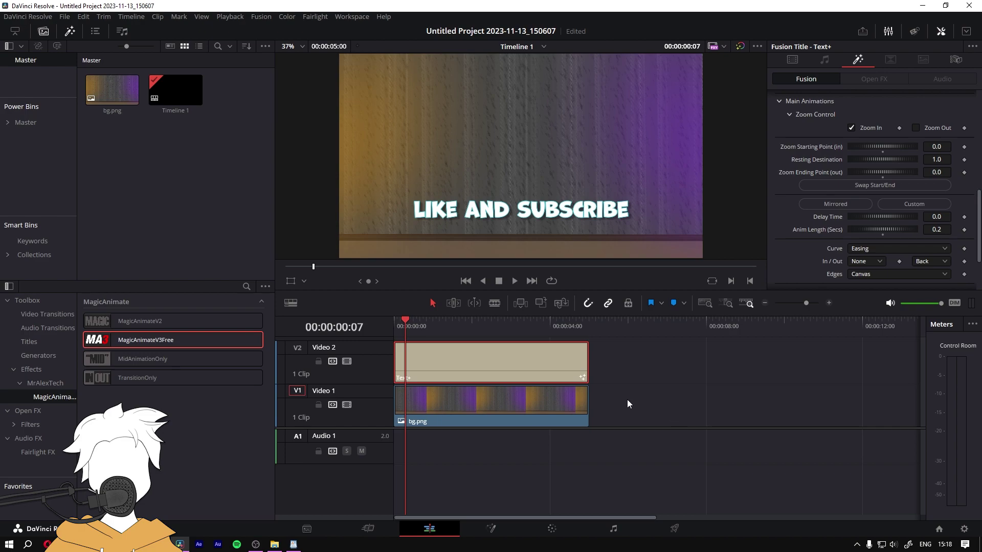
- Select the Text+ and bg.png clips and copy the pair further along the timeline
scroll(629, 406, "down", 5)
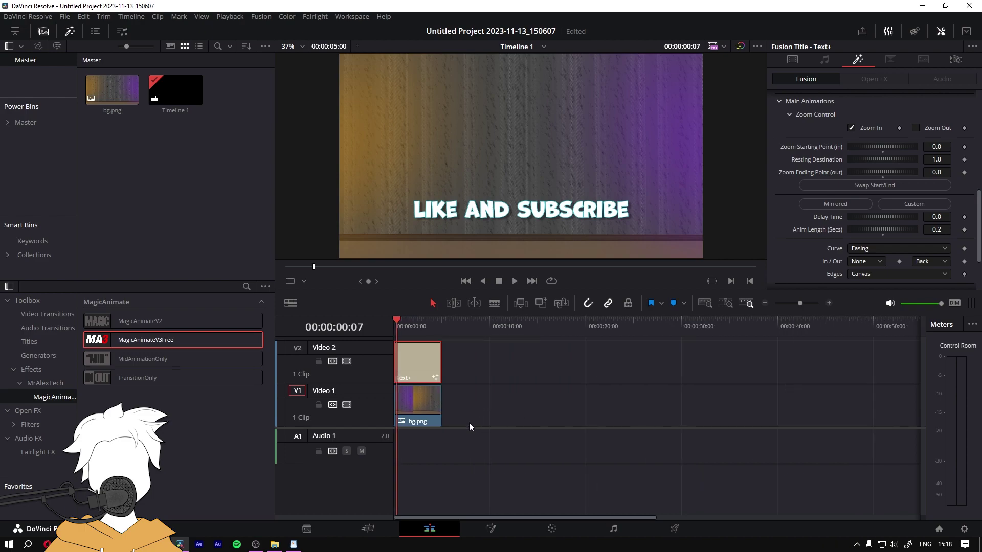
left_click_drag(469, 429, 422, 363)
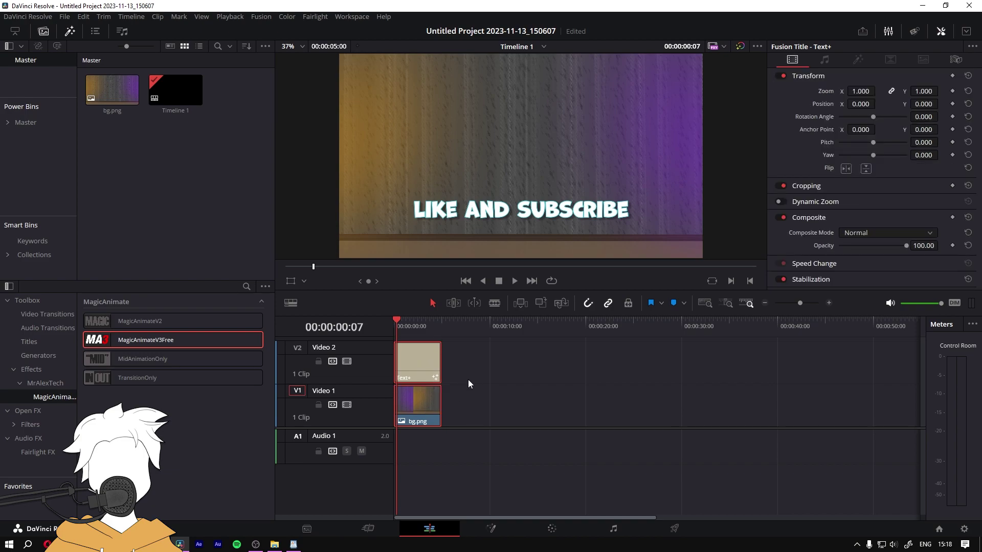
left_click_drag(456, 410, 674, 372)
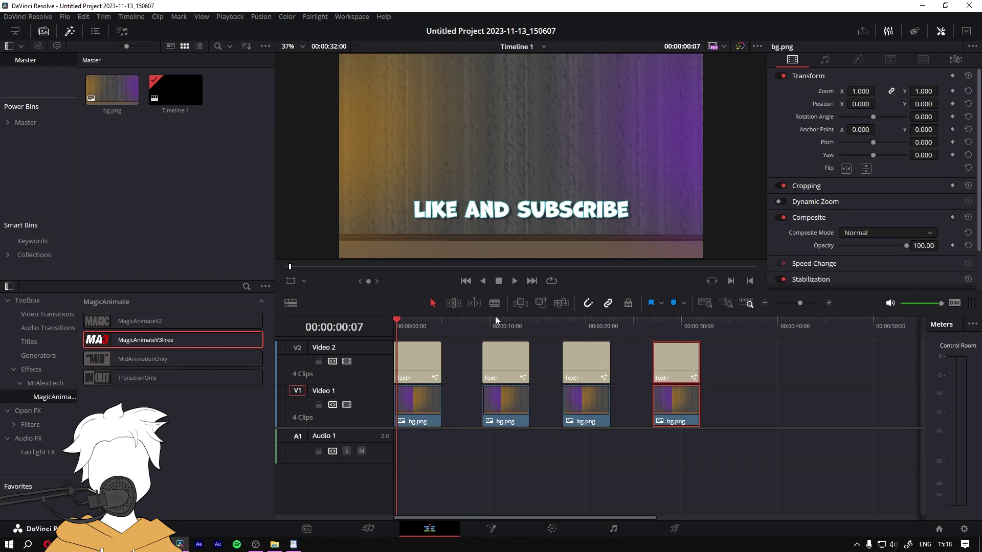
mouse_move(495, 320)
left_mouse_down()
mouse_move(483, 325)
mouse_move(489, 320)
left_mouse_up()
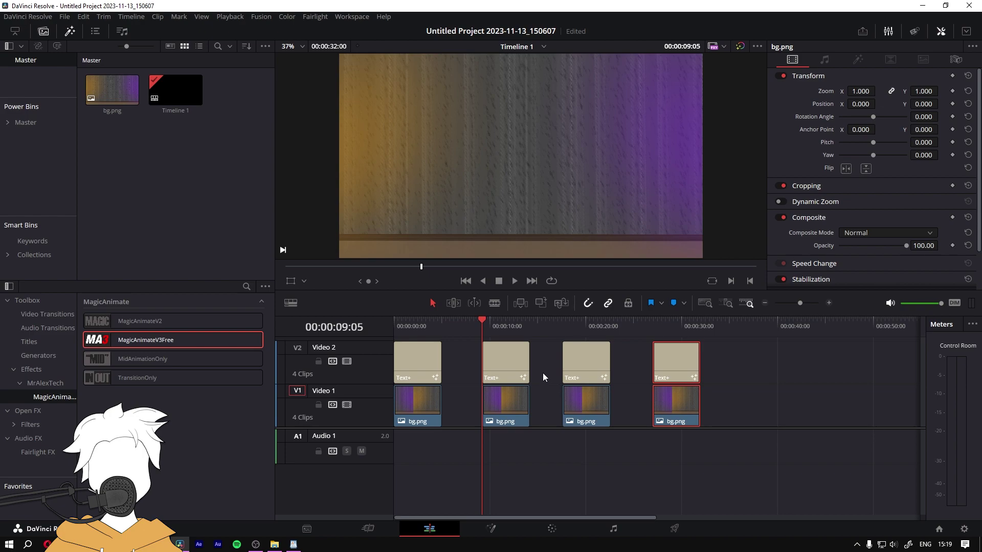
- Duplicate the second Text+ clip onto new tracks V3 and V4, shrinking track heights
left_click(513, 365)
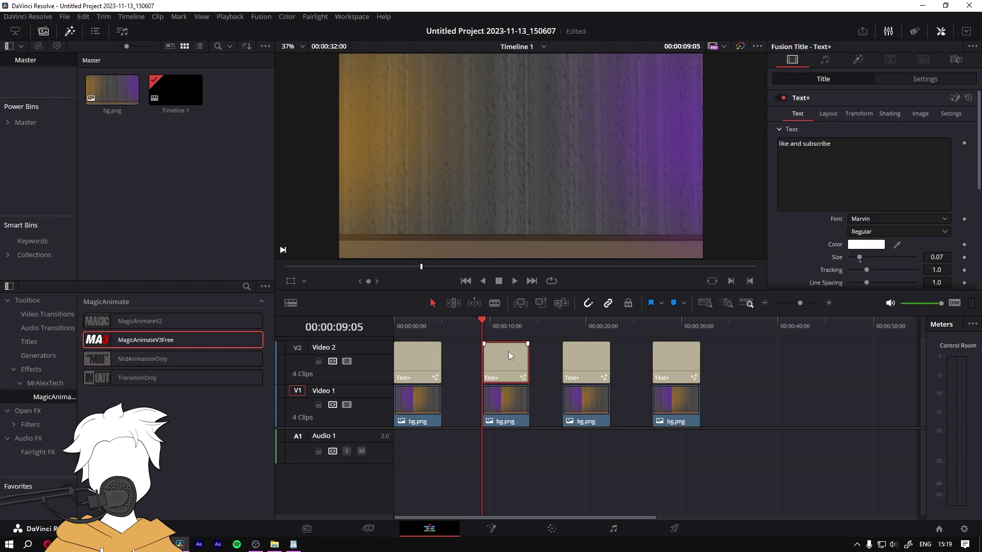
left_click_drag(508, 350, 509, 358)
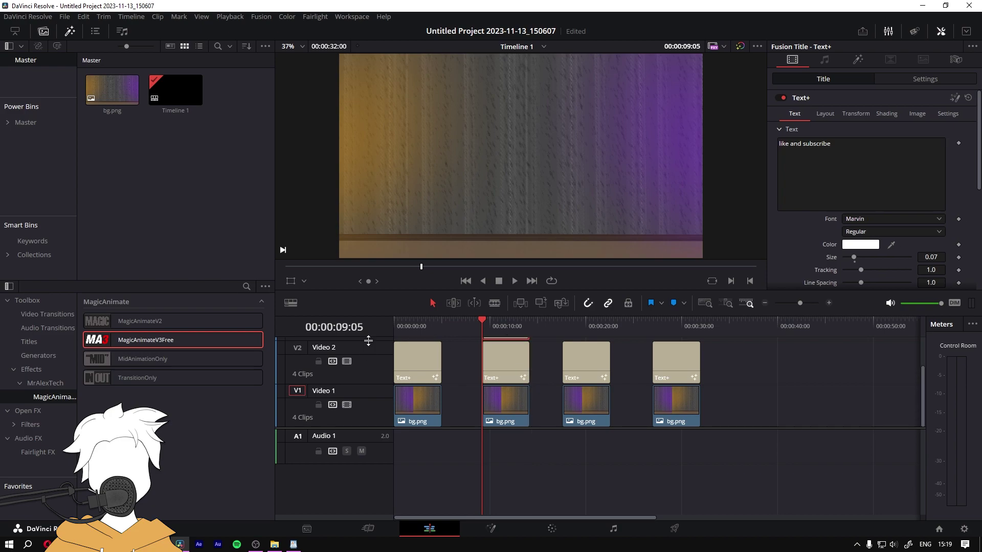
left_click_drag(367, 341, 370, 401)
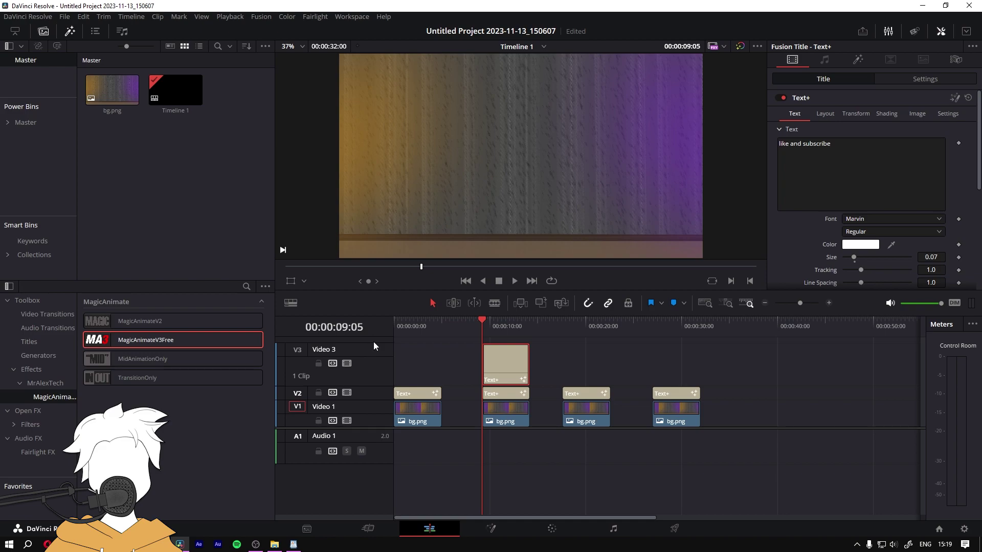
left_click_drag(374, 343, 375, 374)
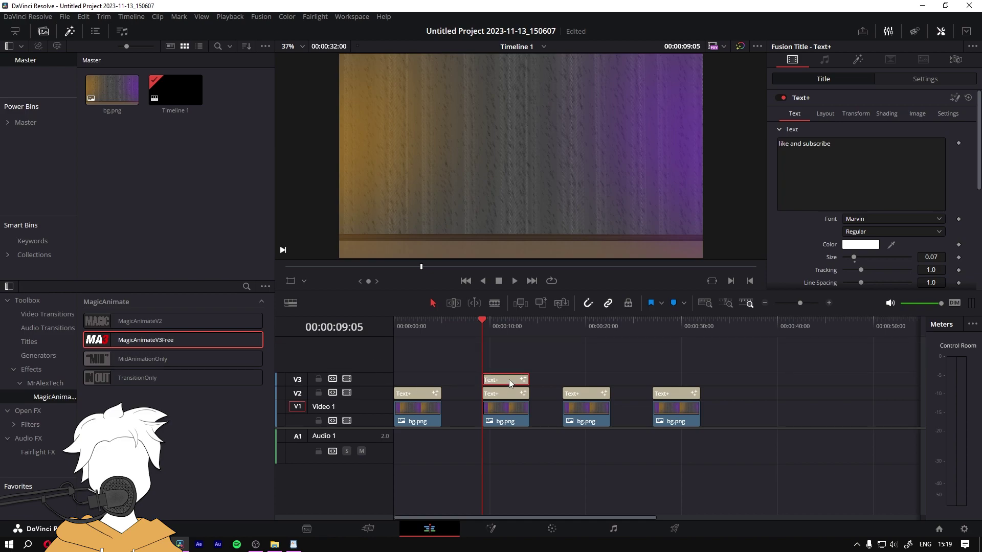
left_click_drag(509, 372, 509, 365)
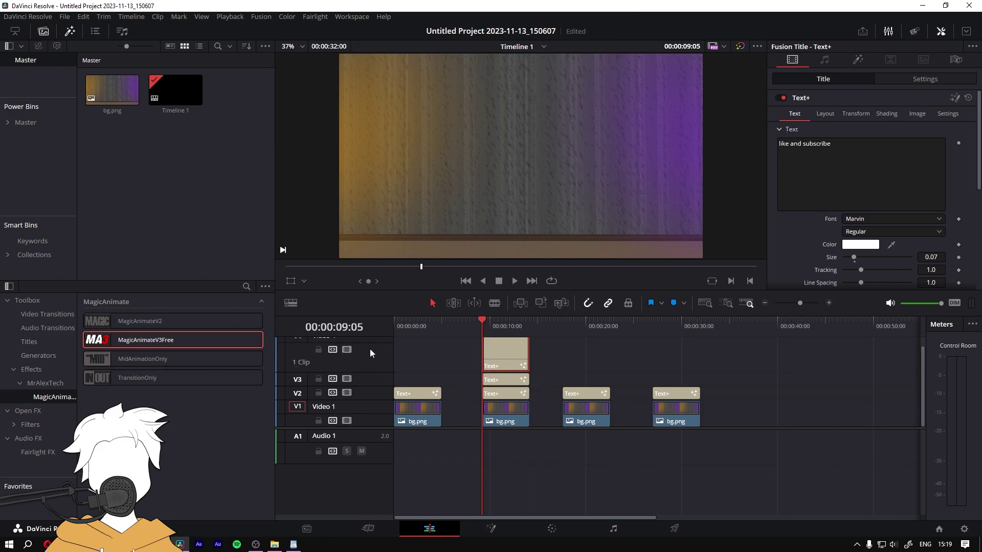
left_click_drag(377, 339, 377, 357)
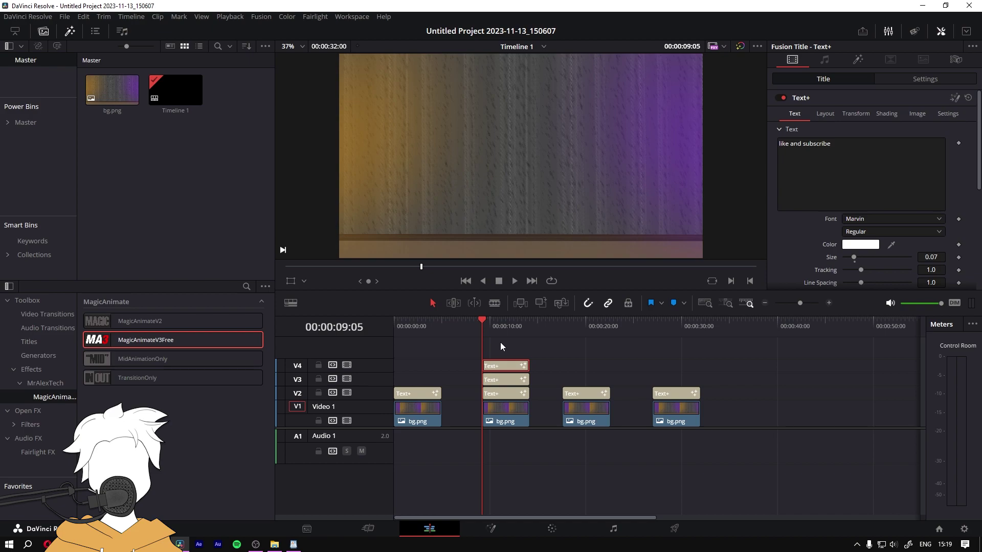
- Start the V3 copy slightly later and trim the V3 and V4 ends to match V2
left_click_drag(498, 381, 508, 385)
key("ctrl+equal")
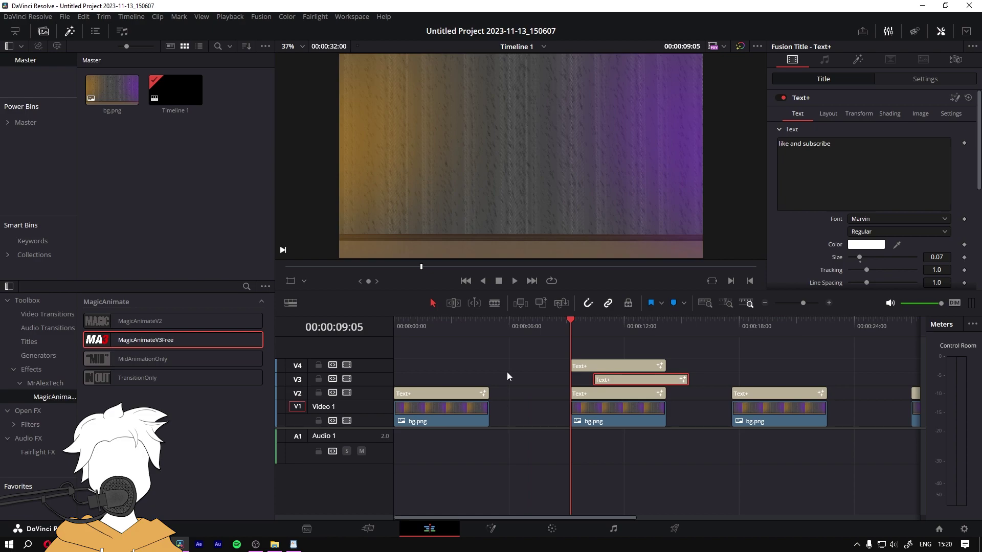
key("ctrl+equal")
left_click_drag(731, 377, 704, 367)
left_click_drag(853, 381, 846, 367)
- Crop the V2 title copy from the right to 1275.1 so only LIKE shows
left_click(679, 393)
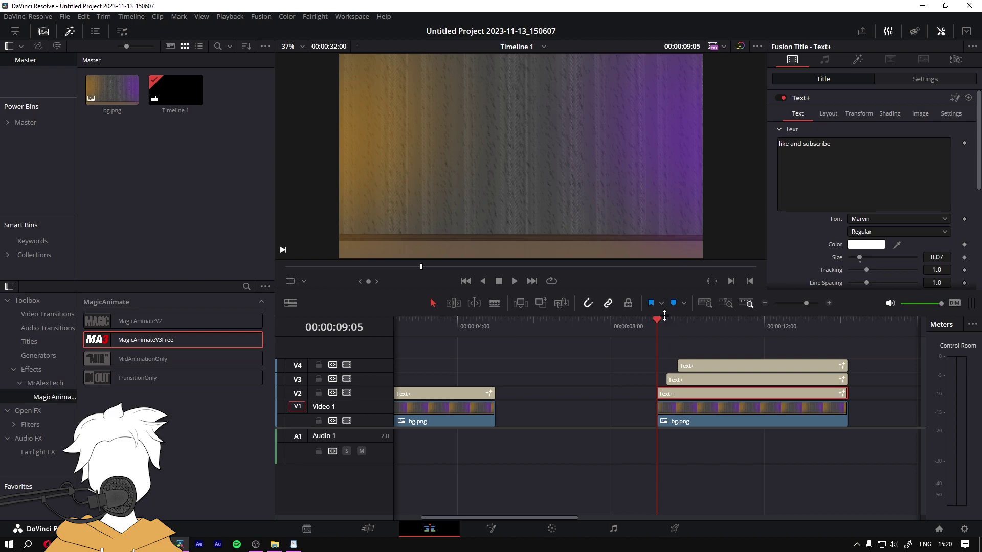
key("Right")
key("Right")
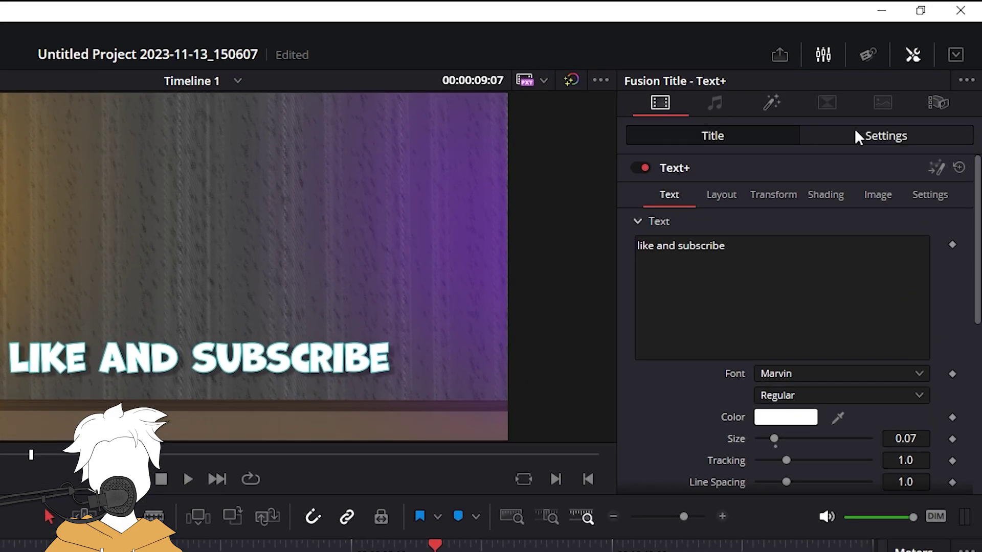
left_click(855, 137)
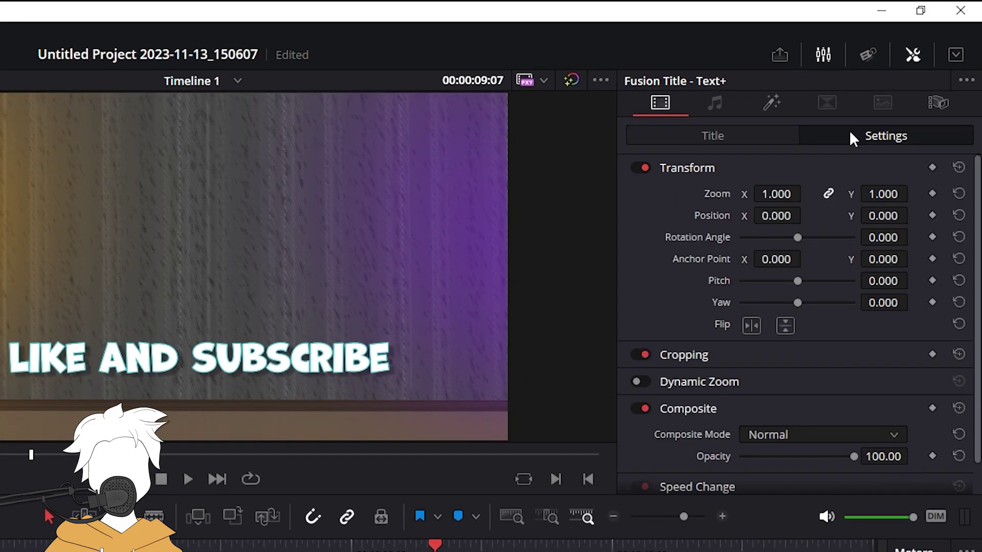
left_click(723, 354)
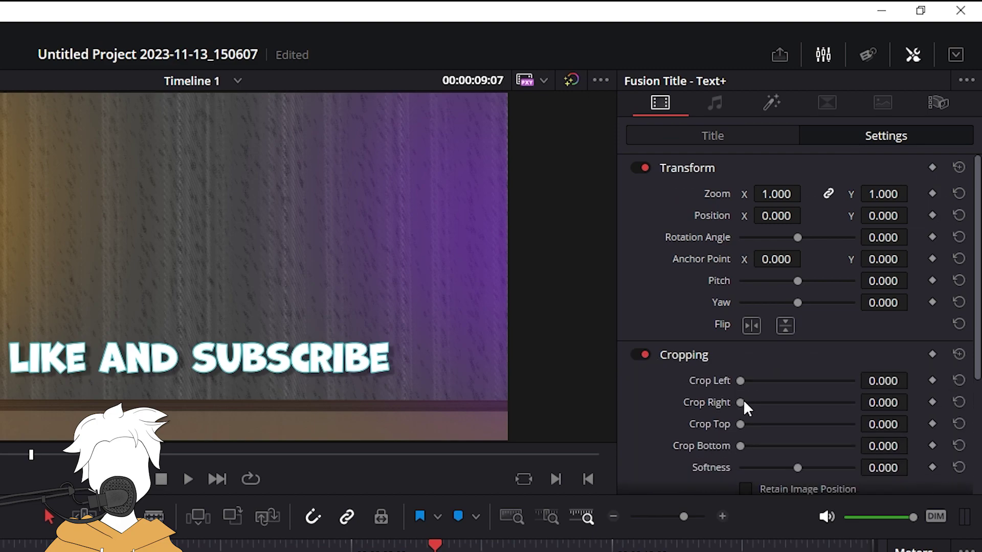
left_click_drag(740, 402, 811, 395)
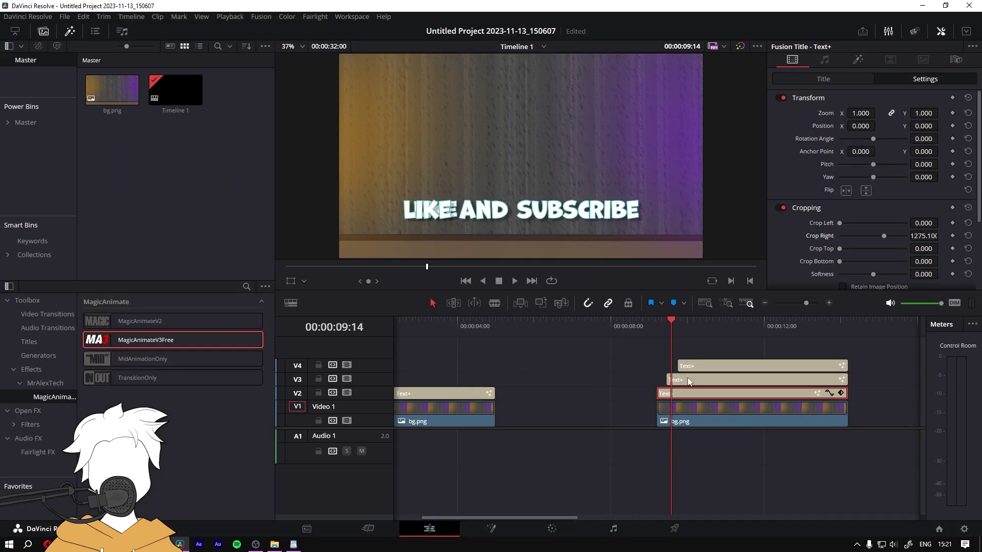
- Crop the middle V3 title copy from right and left so only AND shows
left_click(684, 381)
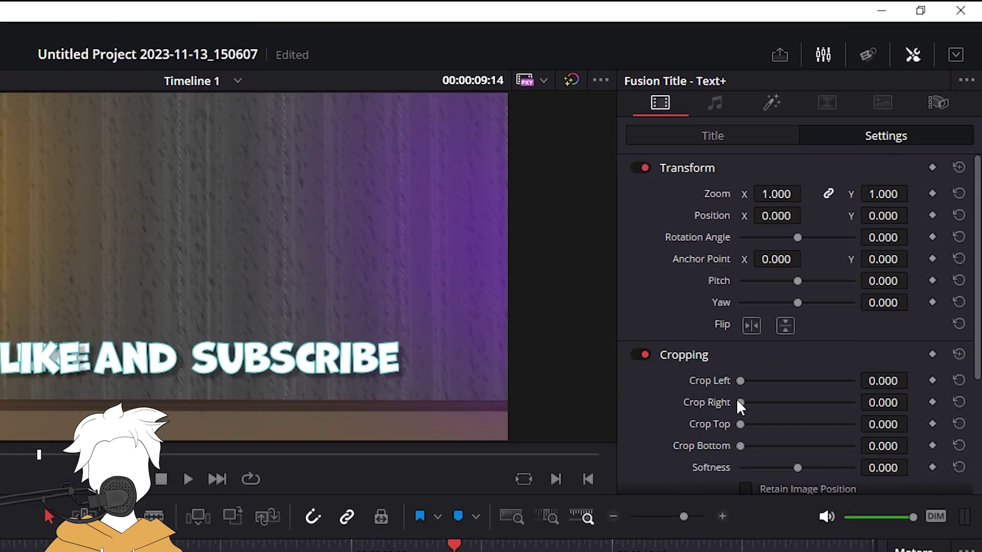
left_click_drag(739, 403, 799, 407)
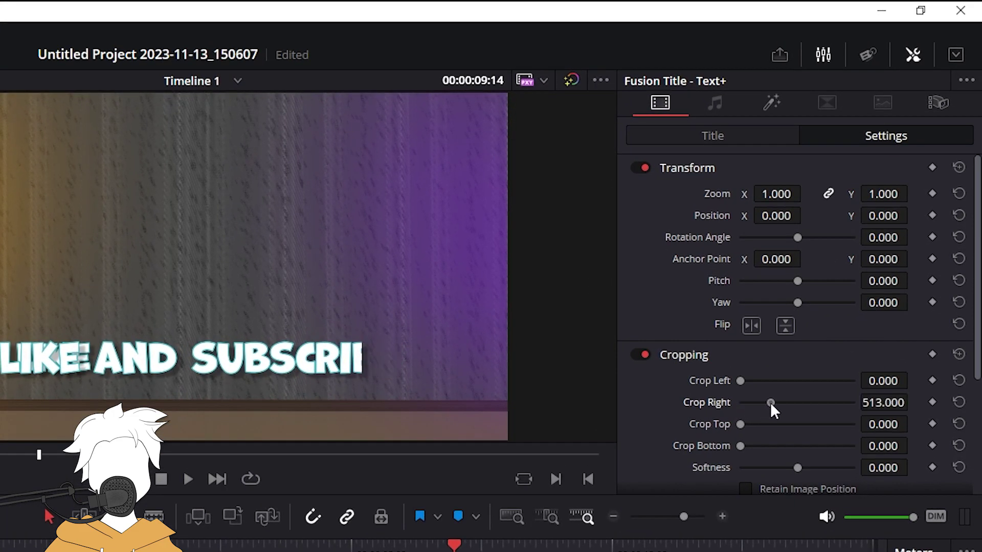
left_click_drag(741, 382, 778, 385)
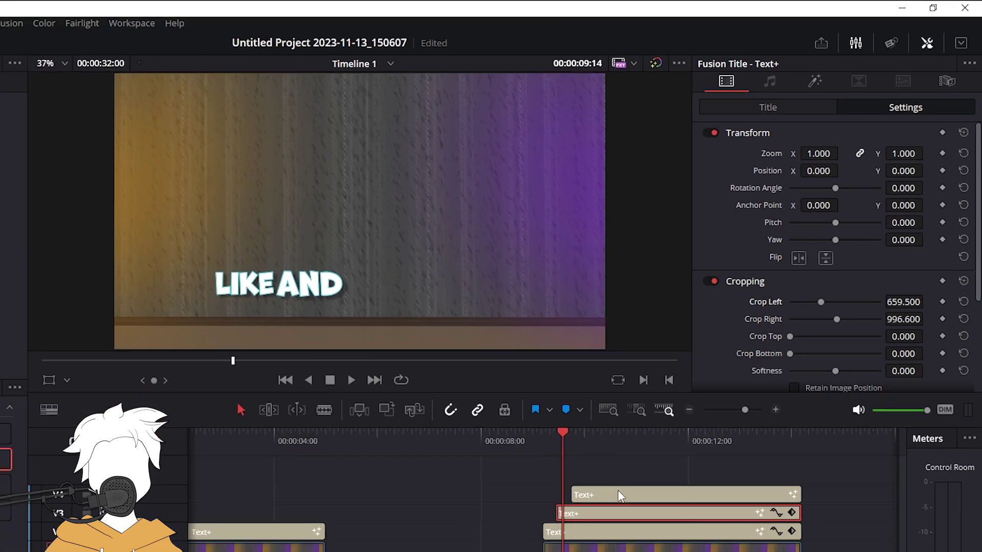
- Crop the top V4 title copy from the left to 923.4, leaving SUBSCRIBE visible
left_click(517, 547)
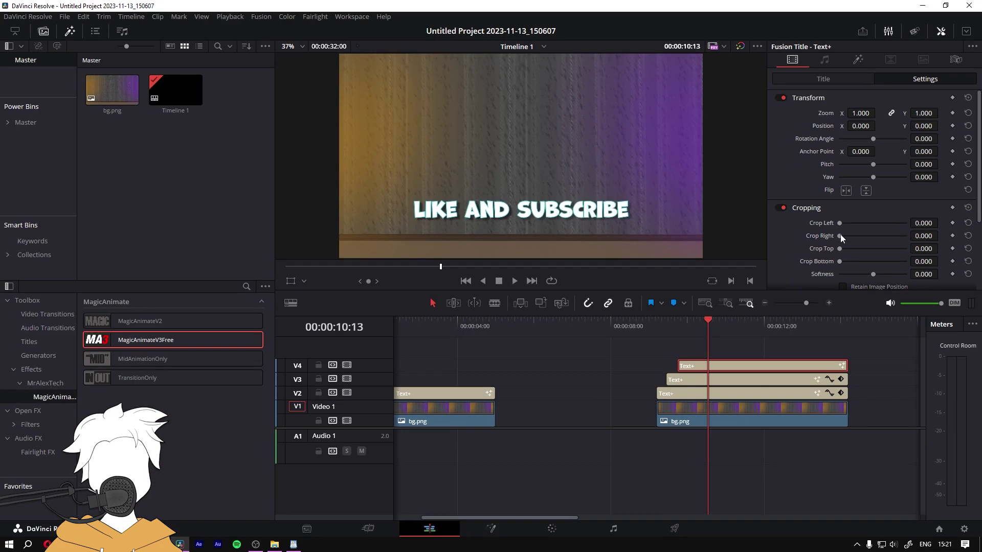
left_click_drag(839, 223, 874, 232)
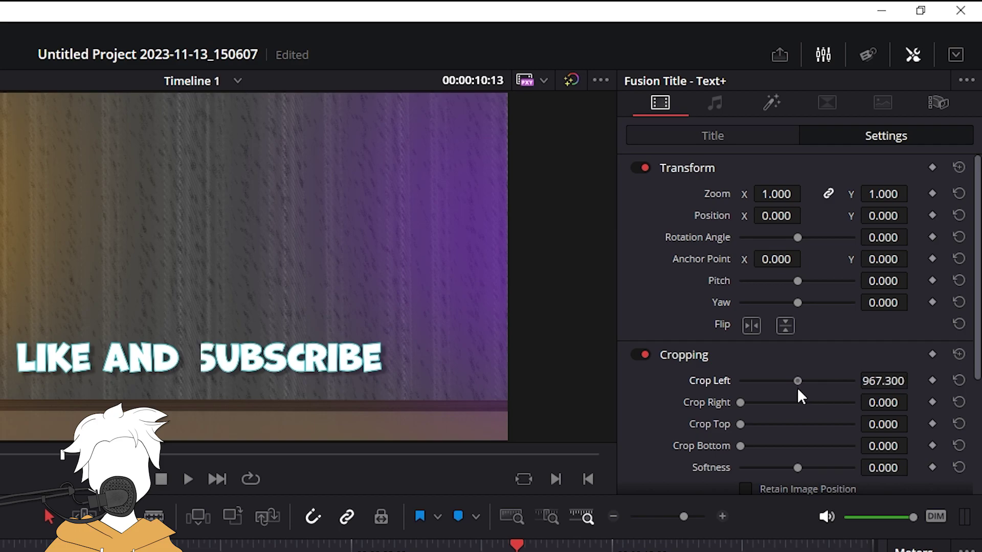
left_click_drag(797, 388, 794, 388)
- Play back from just before the titles to check the word-by-word reveal
left_click_drag(515, 543, 411, 545)
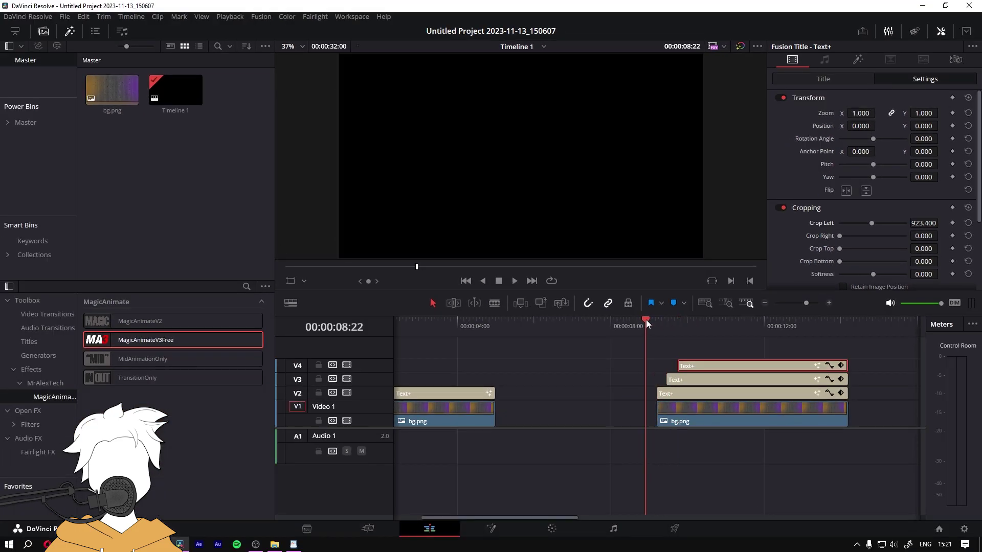
left_click_drag(646, 320, 641, 320)
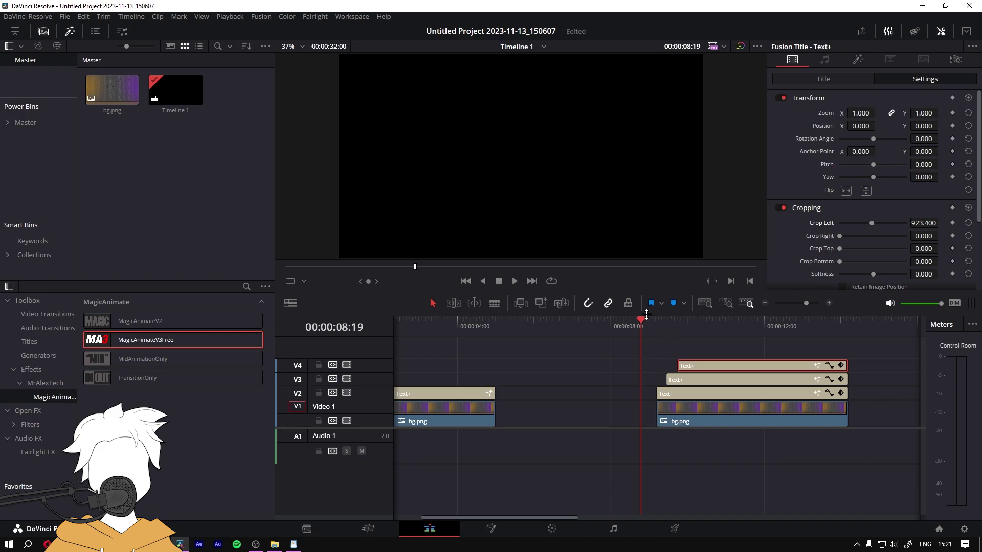
key("space")
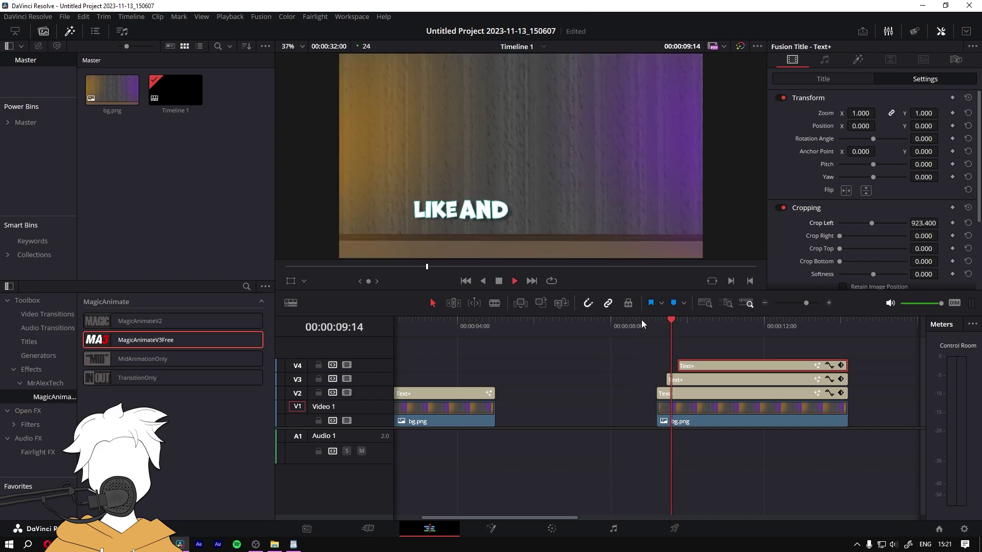
key("space")
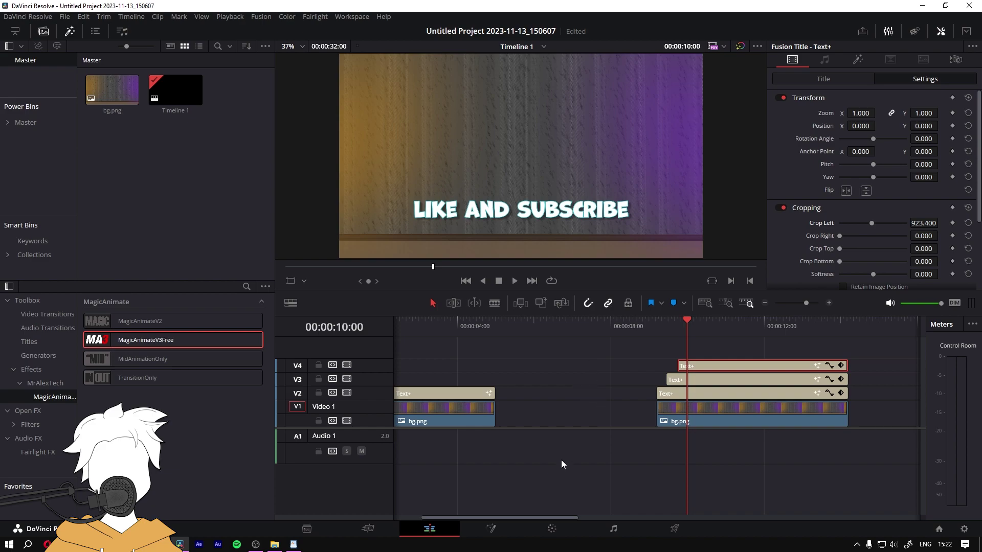
- Zoom out, select the V2 title clip at 00:00:18:06, and scrub to preview it
key("ctrl+minus")
left_click(745, 327)
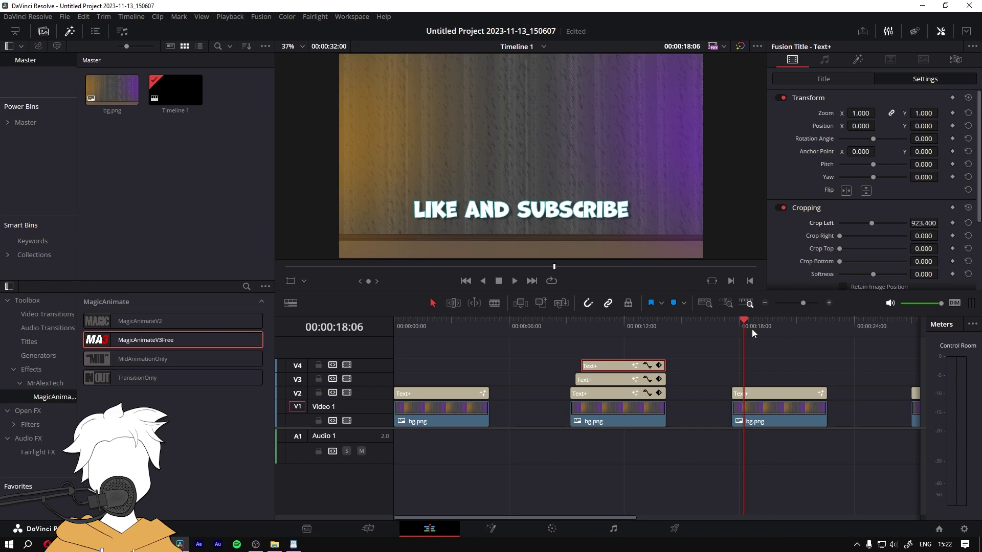
left_click(744, 397)
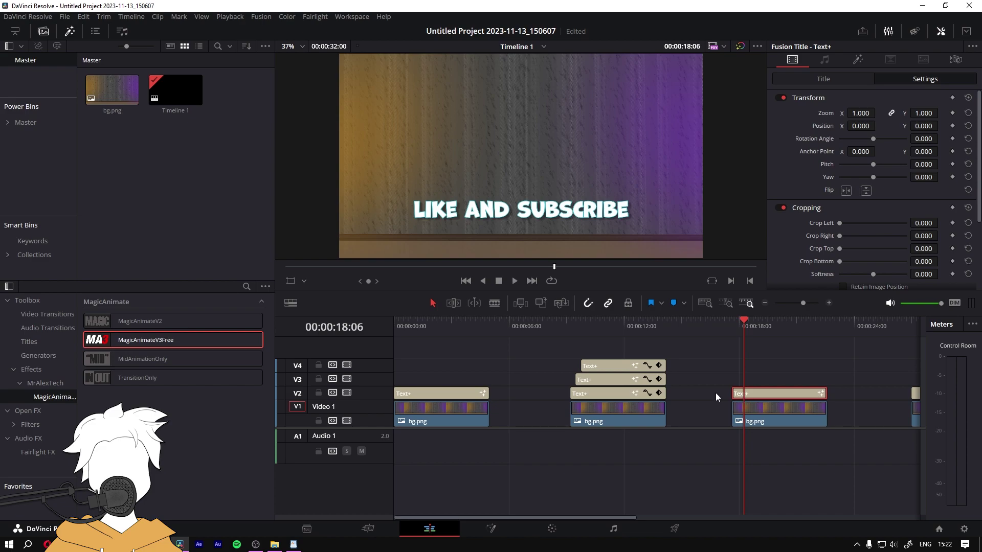
mouse_move(743, 321)
left_mouse_down()
mouse_move(734, 321)
mouse_move(745, 321)
left_mouse_up()
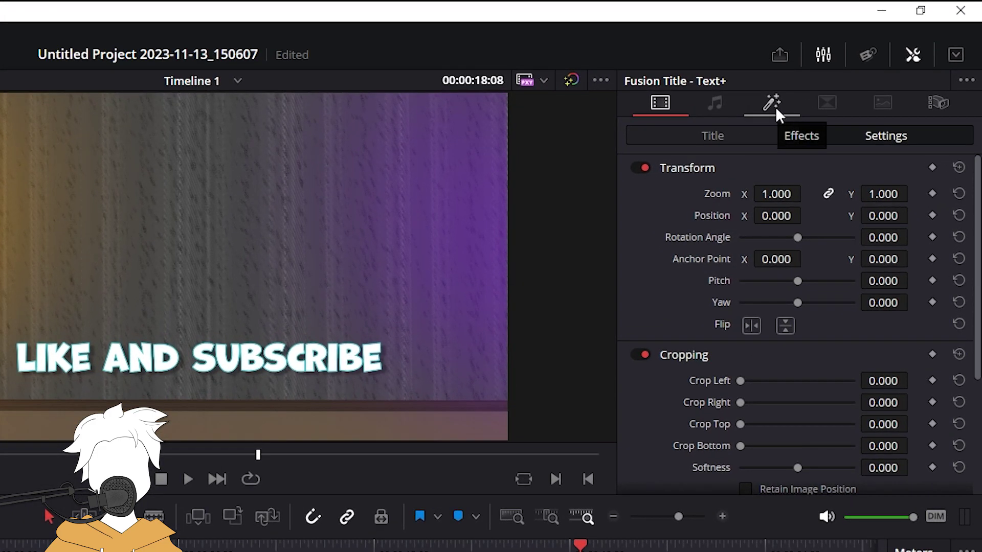
- Enable the Mids wave, lower waviness to 7.02, and set Waviness Type to Horizontal
left_click(859, 61)
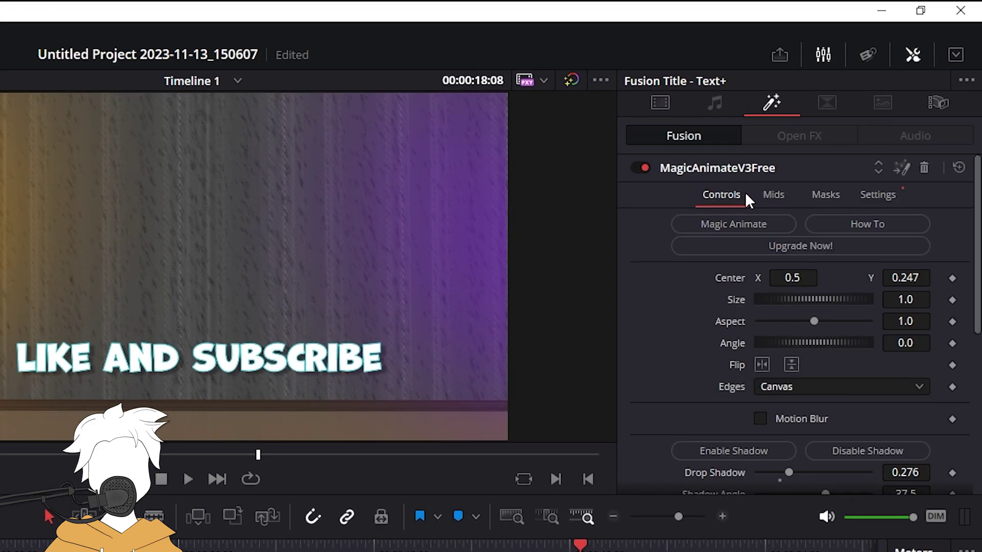
left_click(773, 197)
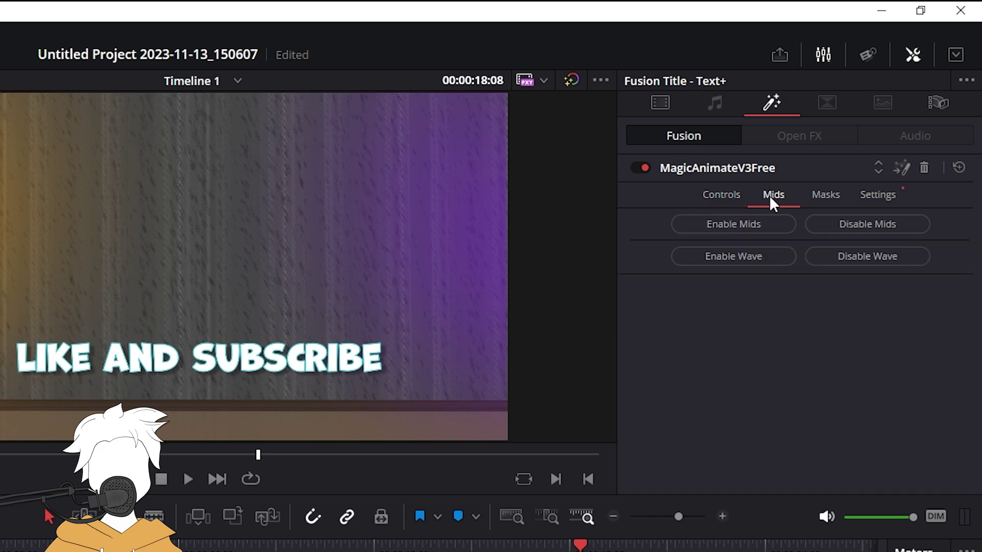
left_click(745, 258)
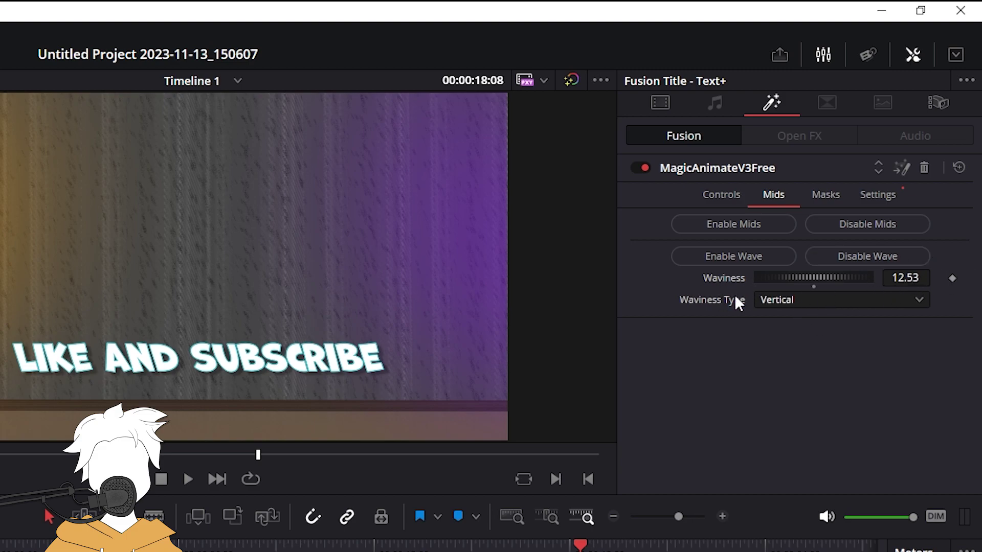
left_click_drag(835, 278, 766, 275)
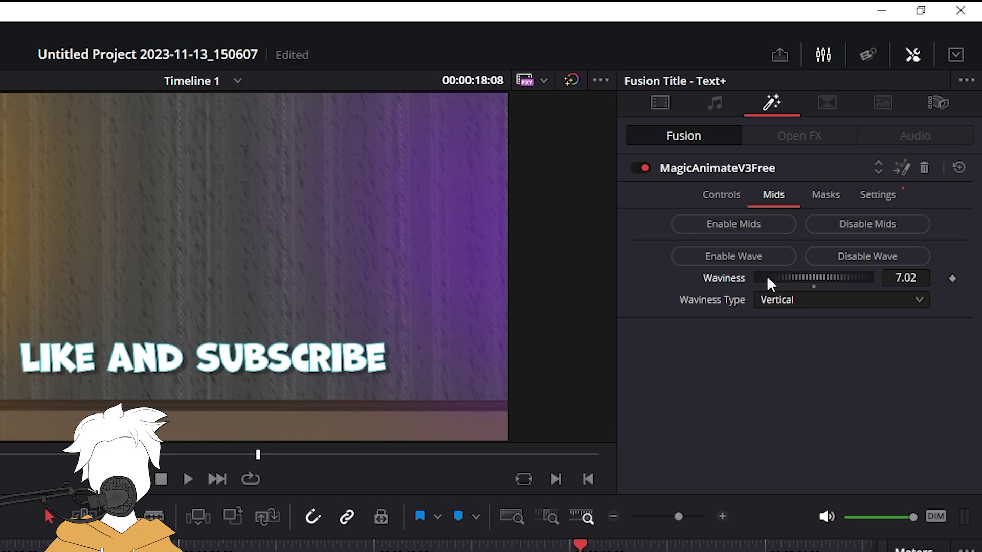
left_click(786, 302)
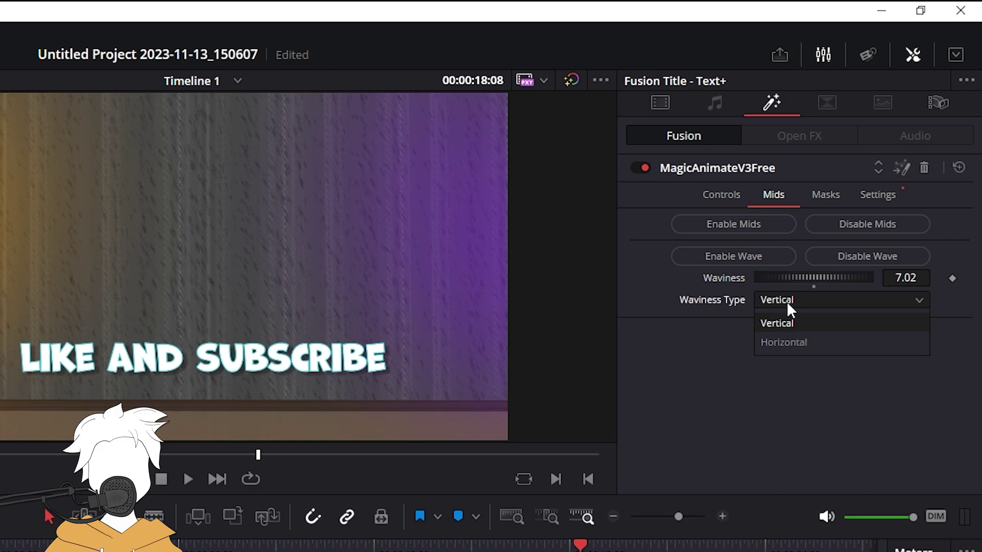
left_click(810, 338)
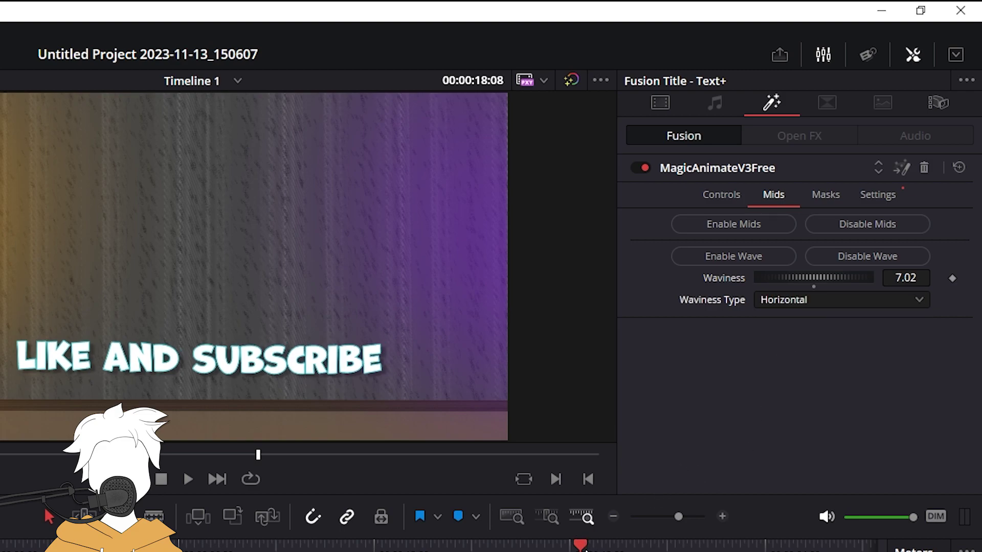
left_click_drag(582, 546, 560, 543)
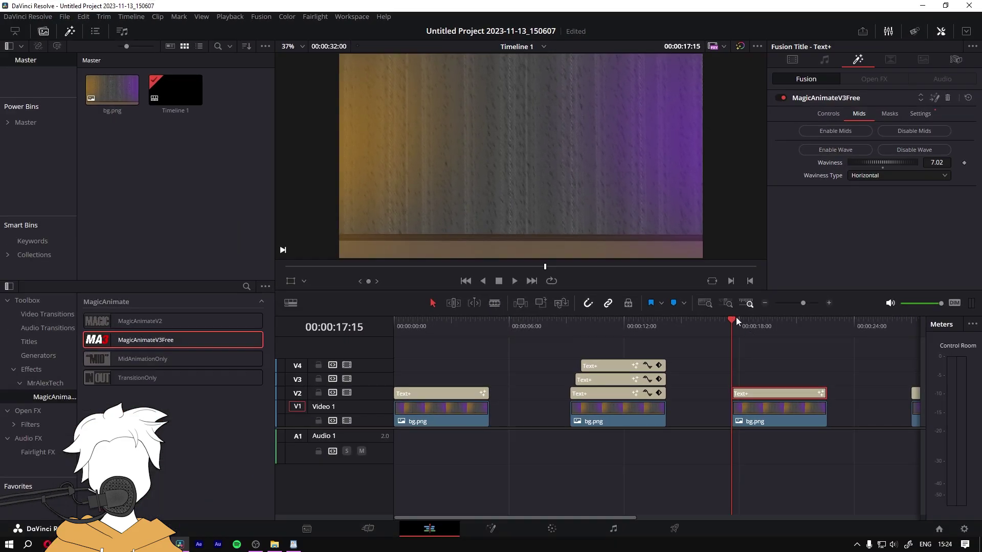
- Preview the horizontal wave, raise waviness to 14.48, and replay it from the clip start
key("space")
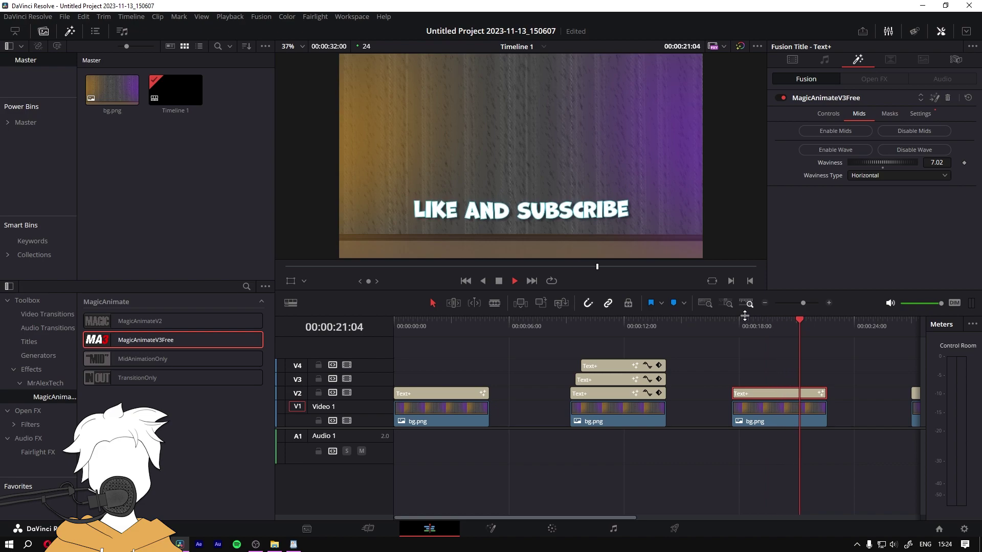
key("space")
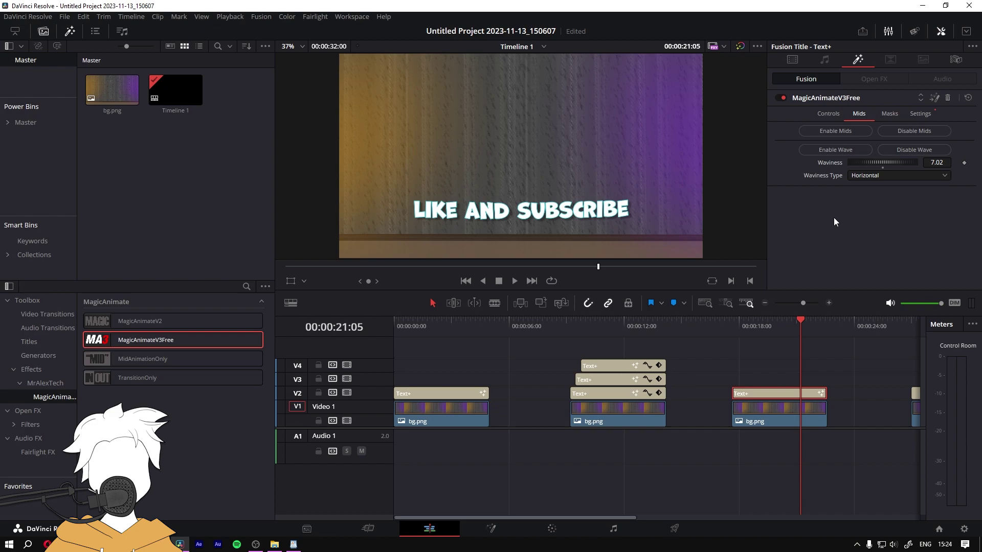
left_click_drag(872, 162, 915, 167)
left_click(735, 331)
key("space")
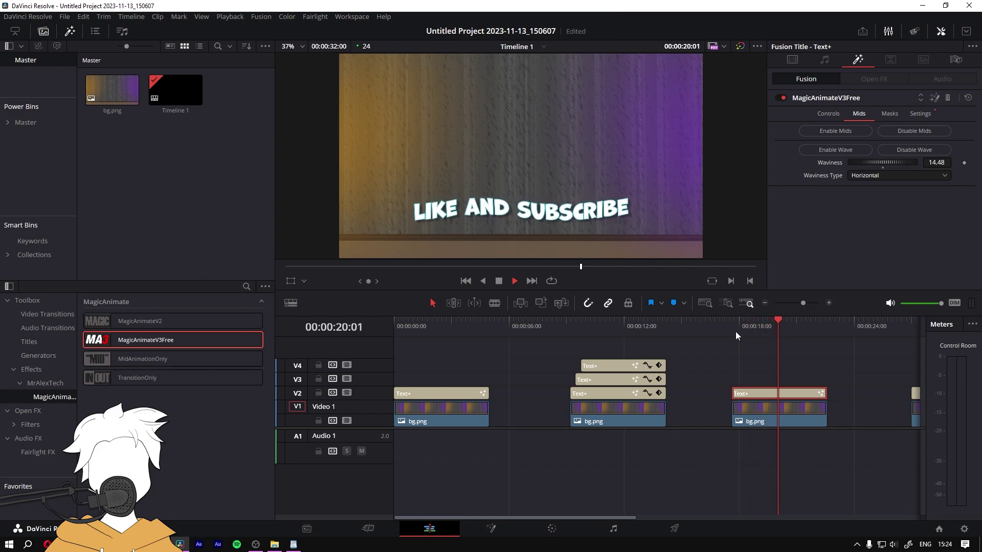
key("space")
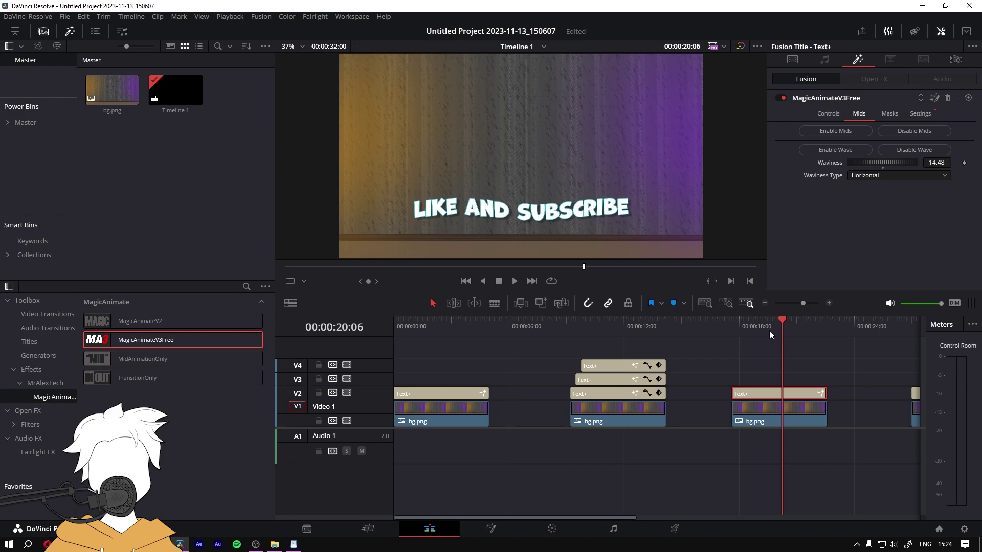
- Scroll right and park the playhead at the start of the last title copy near 00:00:27
left_click_drag(781, 320, 853, 337)
left_click_drag(606, 516, 751, 507)
left_click(628, 327)
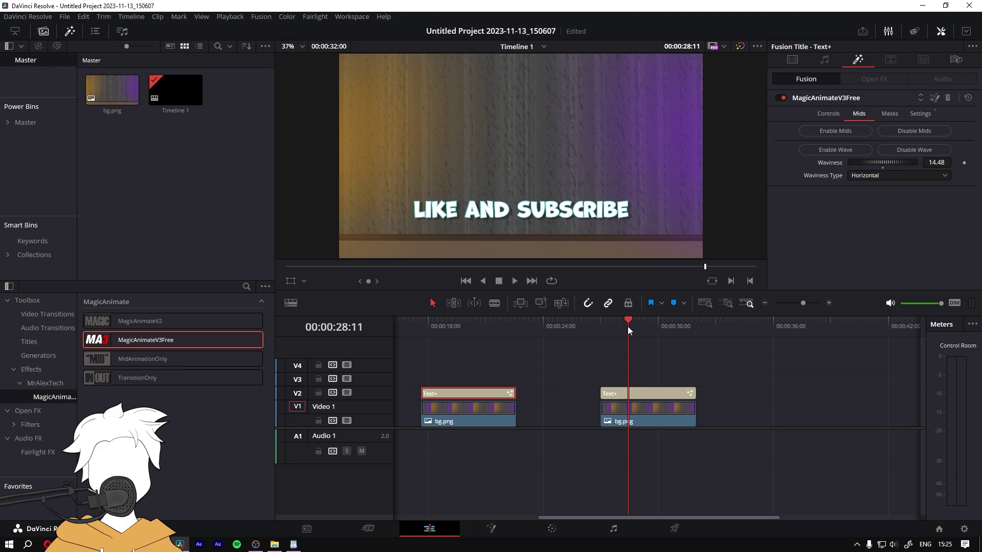
left_click_drag(604, 324, 613, 326)
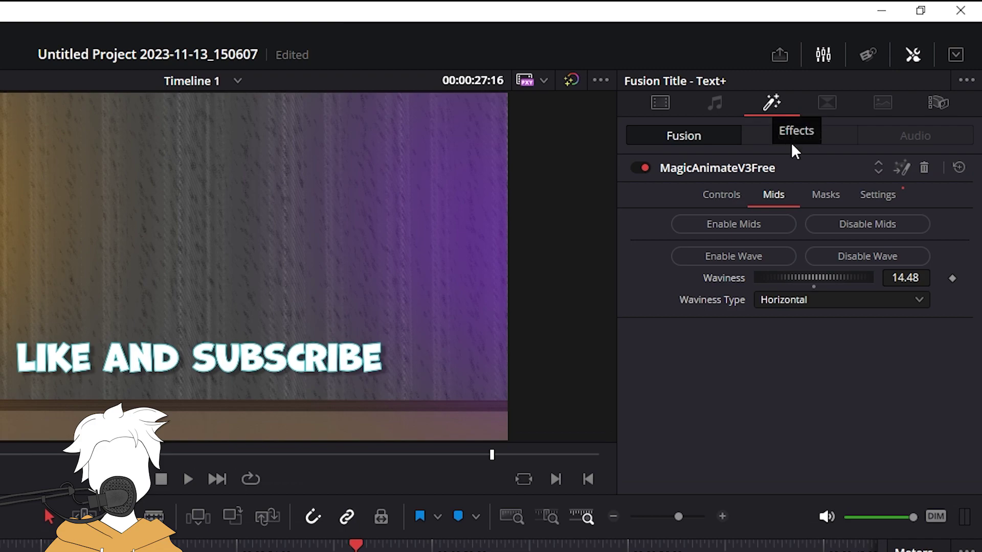
- Show the last title's MagicAnimate settings and turn on Enable Mids
left_click(726, 197)
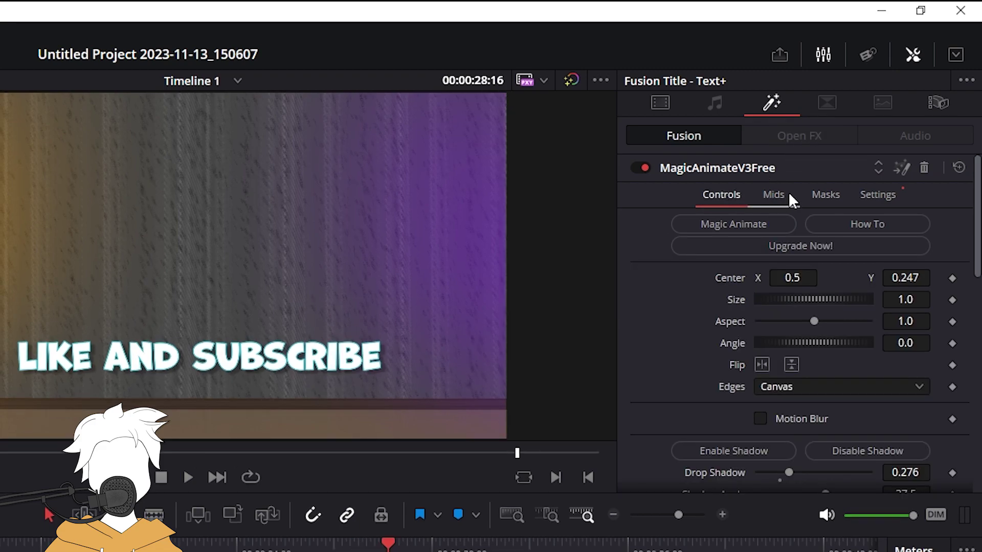
left_click(774, 199)
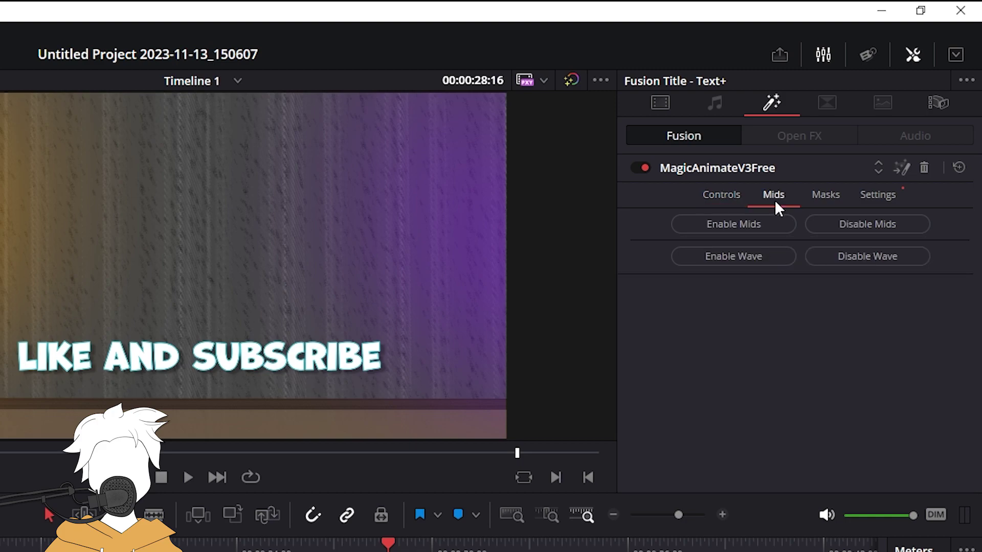
left_click(774, 230)
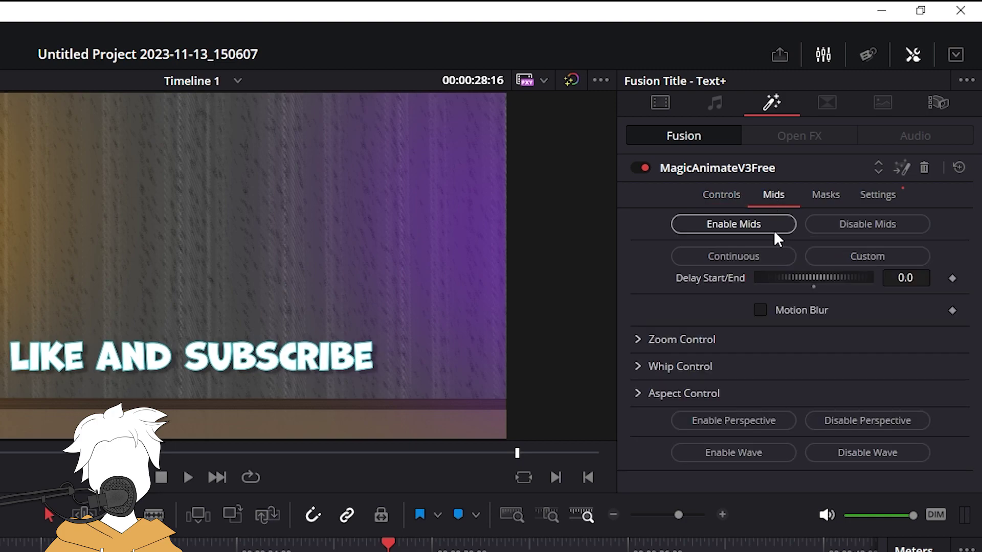
left_click(914, 277)
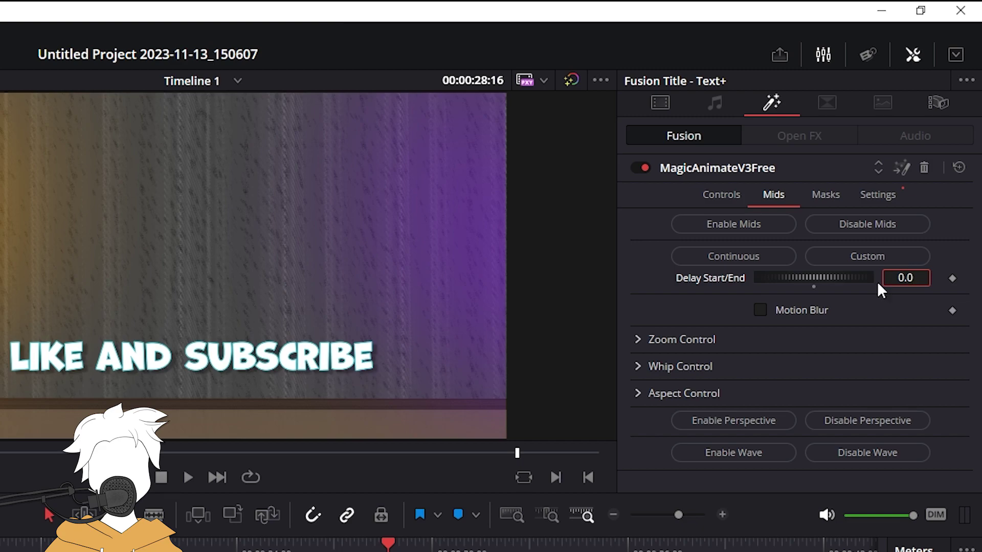
- In Whip Control, set Angle to 90 and Transform Scale to 0.1
left_click(640, 366)
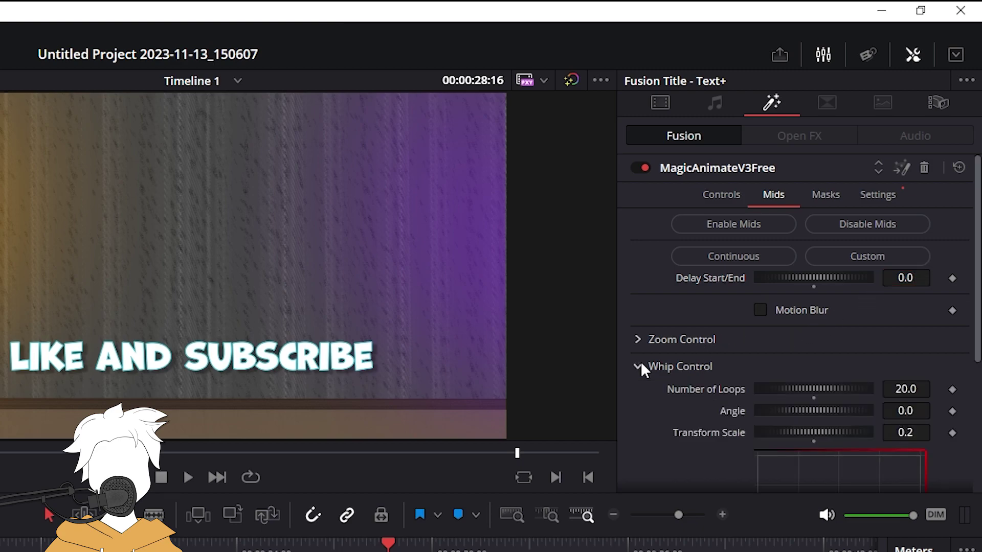
left_click(914, 411)
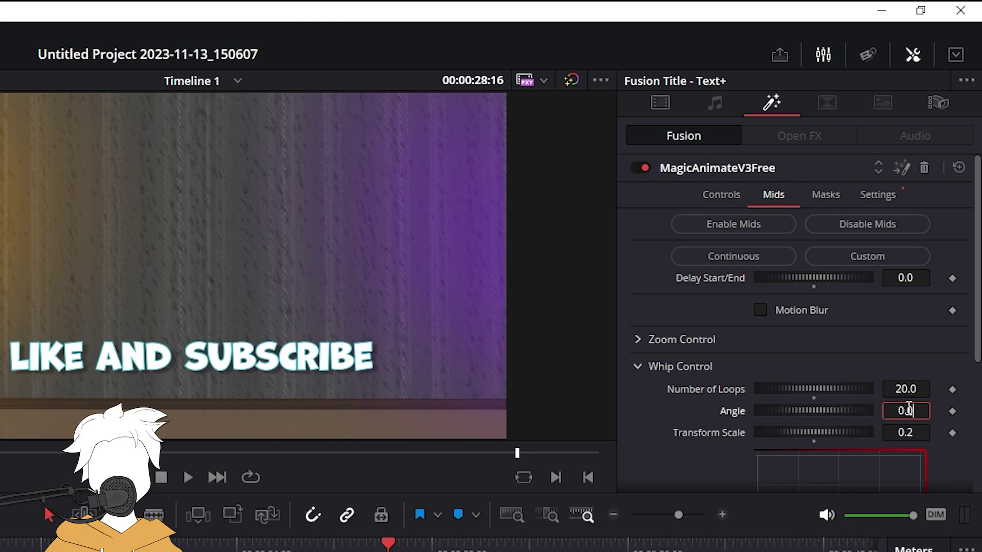
key("BackSpace")
key("BackSpace")
key("BackSpace")
type("90")
left_click(913, 432)
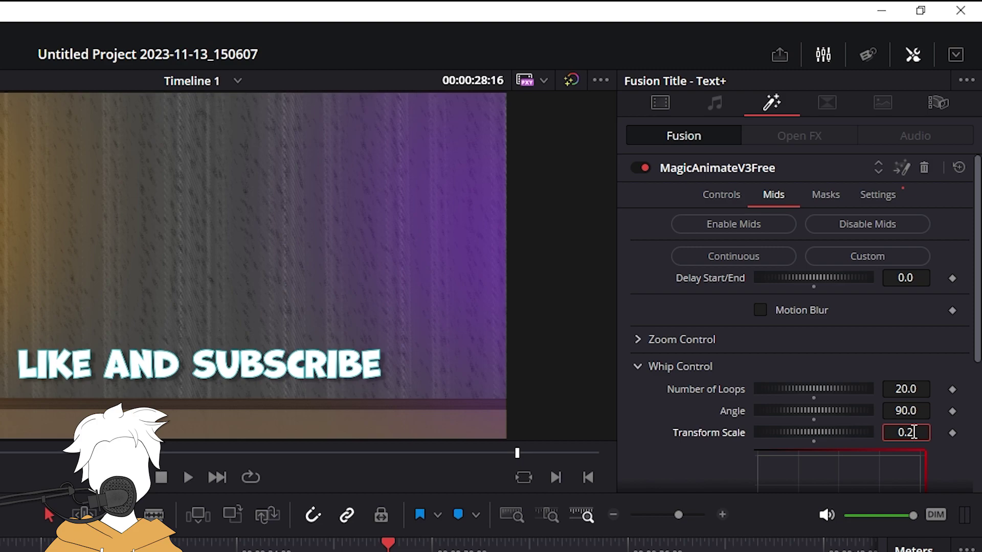
key("BackSpace")
key("BackSpace")
key("BackSpace")
type("0.1")
key("Return")
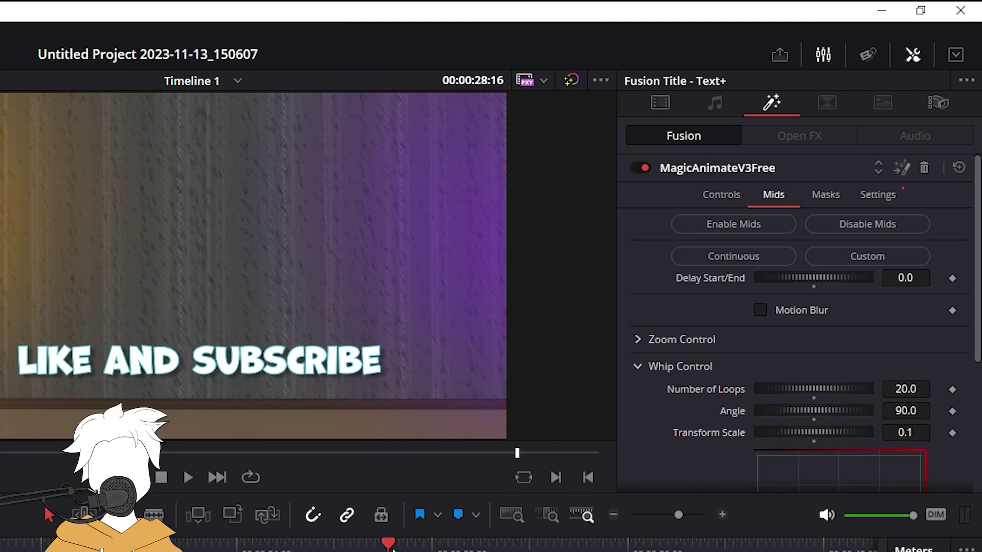
left_click(368, 542)
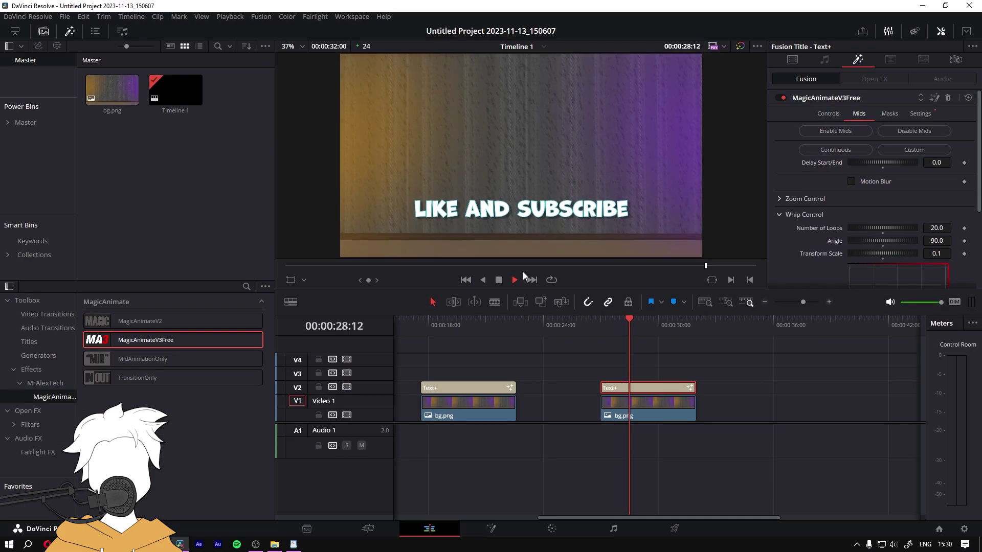
- Try other whip angles with the slider and preview the animation from the clip start
key("space")
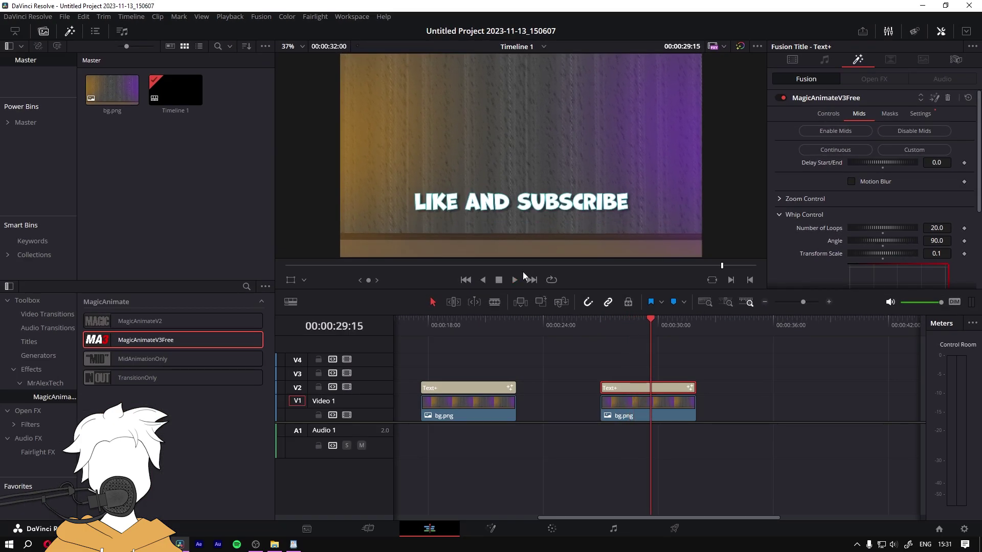
left_click_drag(880, 241, 870, 241)
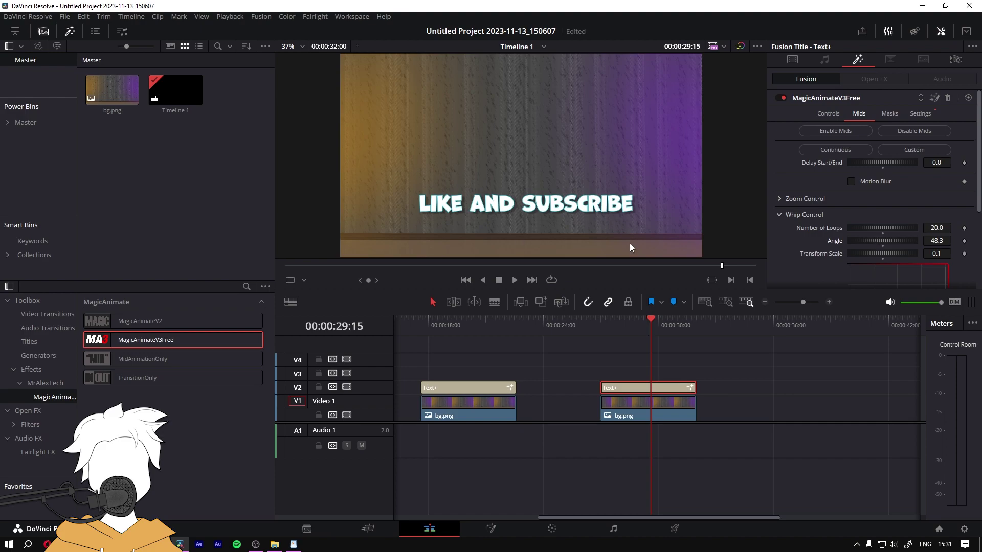
left_click(652, 328)
left_click_drag(651, 328, 601, 327)
key("space")
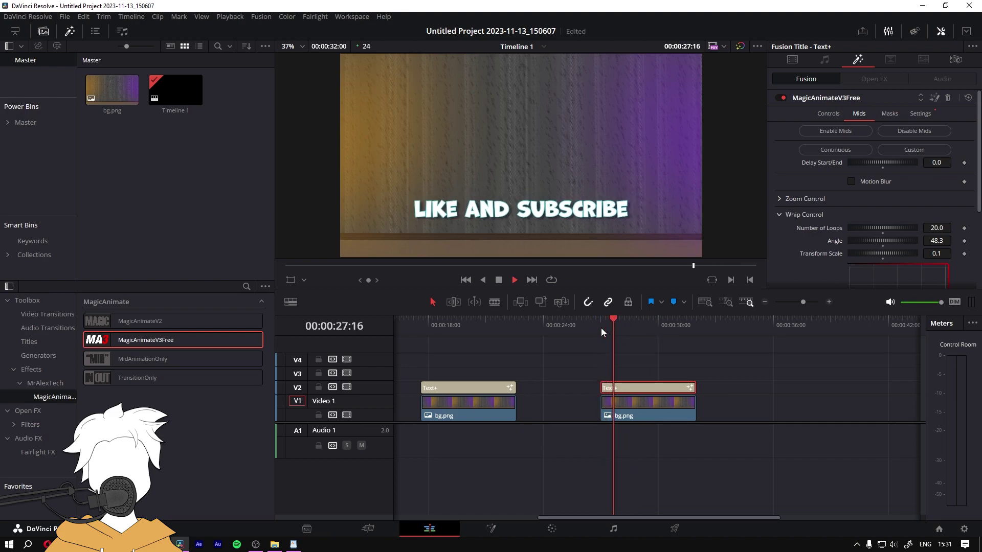
key("space")
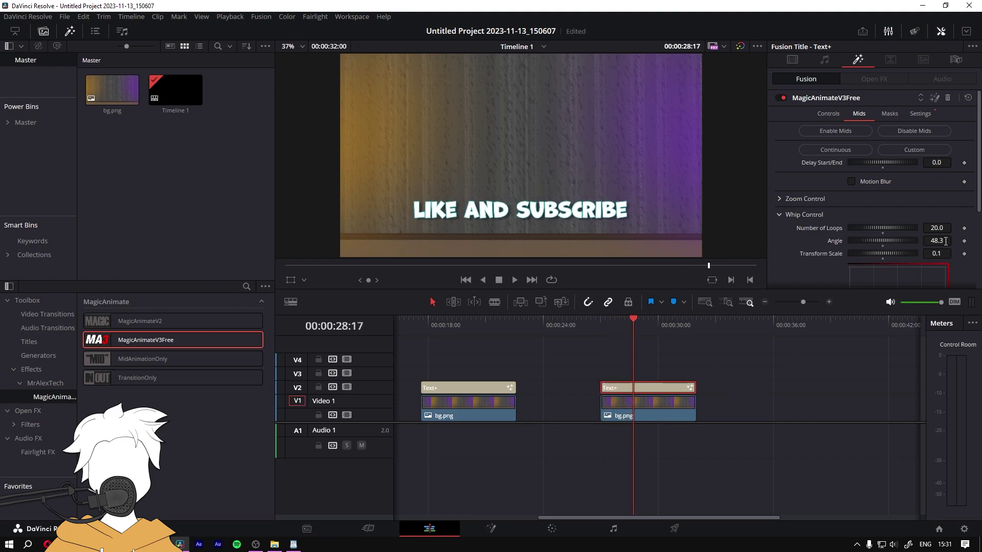
- Type a whip angle of 0 and play the resulting shaking animation
scroll(945, 241, "down", 3)
left_click(947, 241)
type("0")
key("Tab")
left_click_drag(614, 320, 605, 320)
key("space")
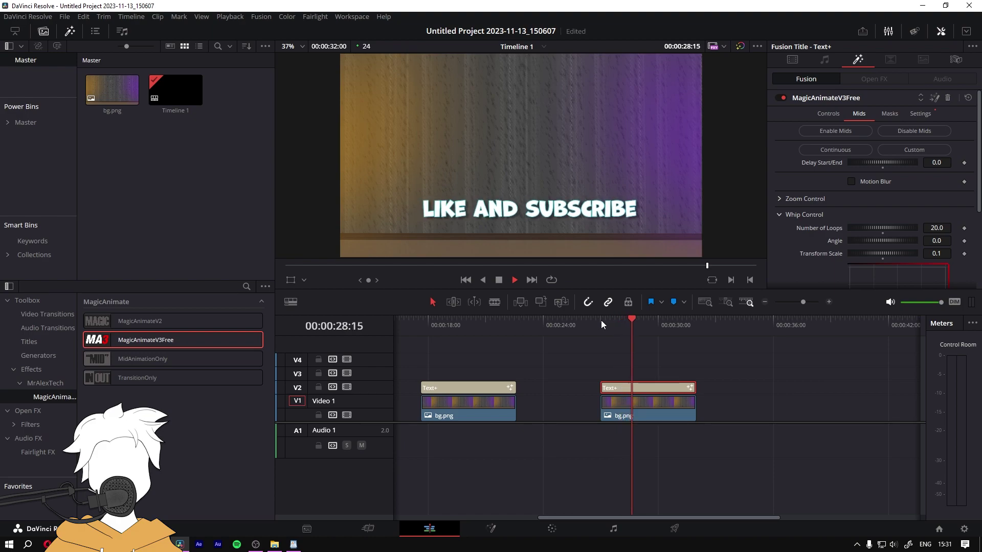
key("space")
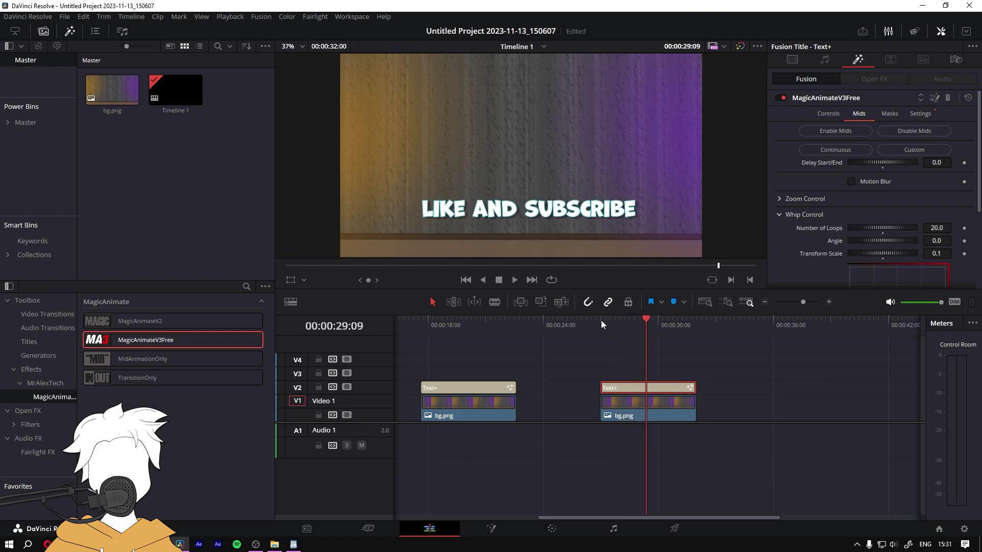